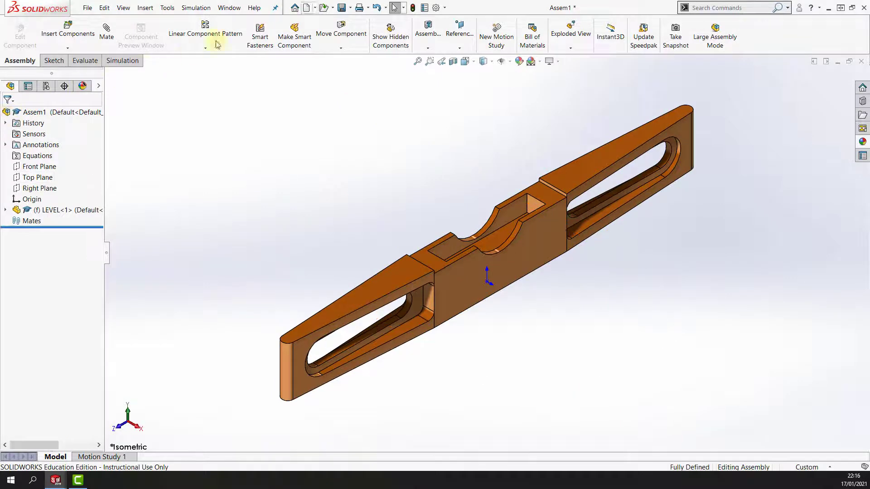
# - Create a new part from the Part_MM template, converting its display data to RealView appearance only
pyautogui.click(308, 8)
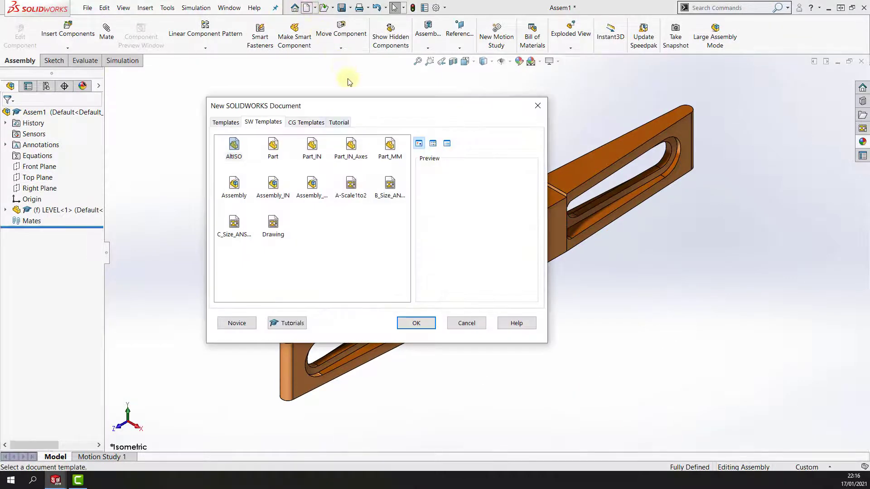
pyautogui.click(389, 144)
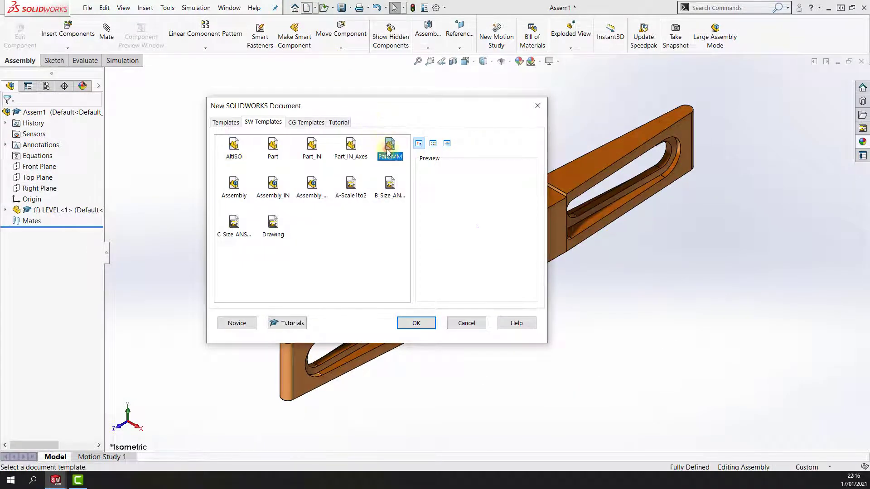
pyautogui.click(420, 324)
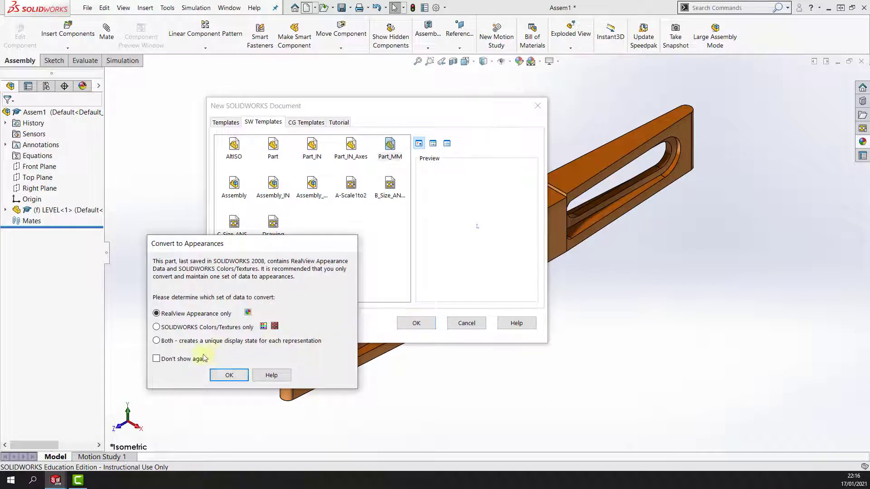
pyautogui.click(232, 376)
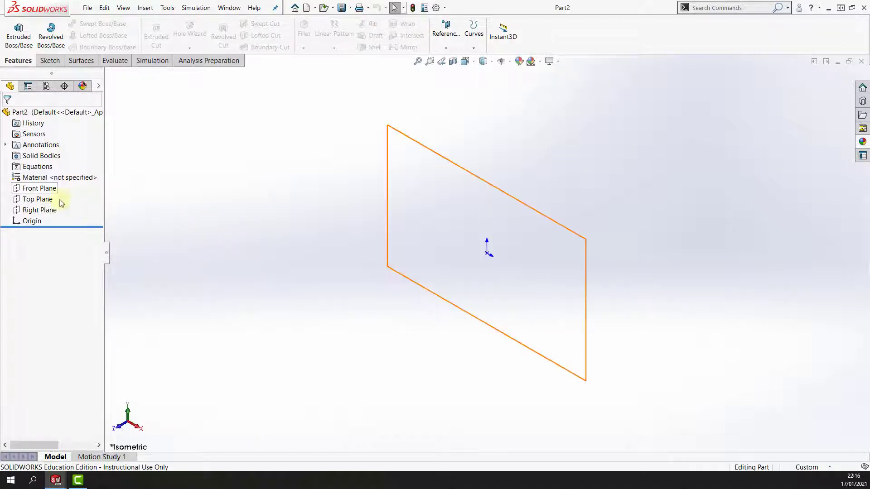
# - Sketch a circle about 38 mm in diameter on the Front Plane, centred on the origin
pyautogui.rightClick(40, 188)
pyautogui.click(39, 179)
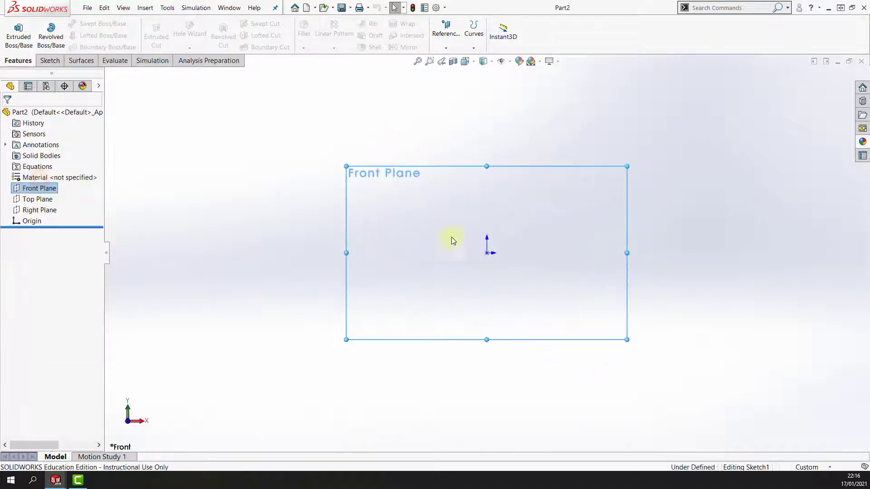
pyautogui.moveTo(420, 198); pyautogui.dragTo(466, 197, button='right')
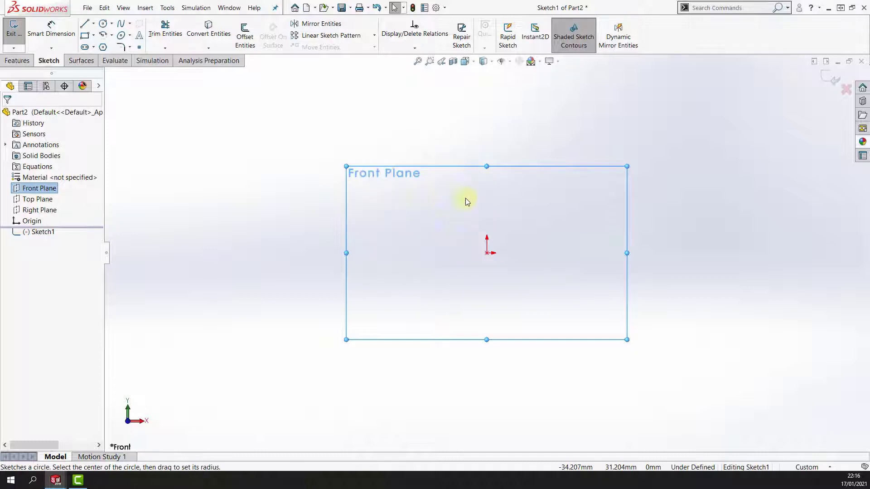
pyautogui.moveTo(486, 253); pyautogui.dragTo(515, 235)
# - Dimension the circle's diameter as 7 mm
pyautogui.moveTo(539, 228)
pyautogui.mouseDown(button='right')
pyautogui.moveTo(547, 212)
pyautogui.moveTo(541, 175)
pyautogui.mouseUp(button='right')
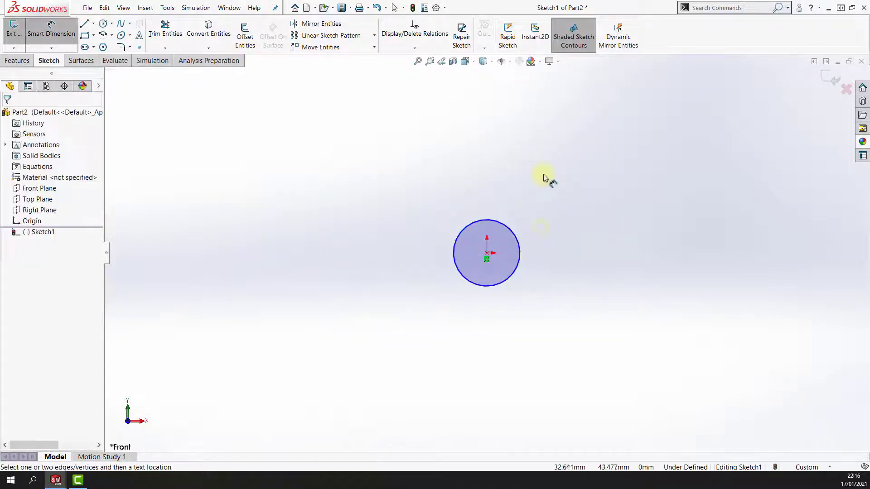
pyautogui.click(518, 235)
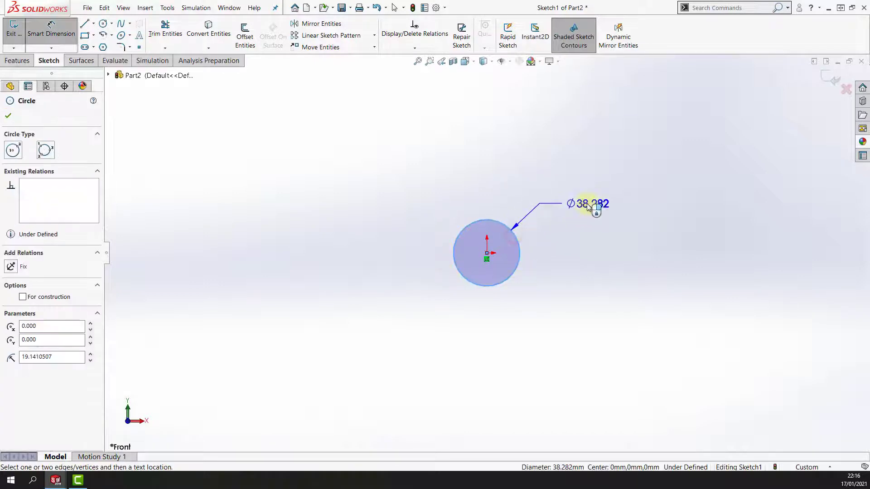
pyautogui.click(591, 206)
pyautogui.write('7')
pyautogui.press('Return')
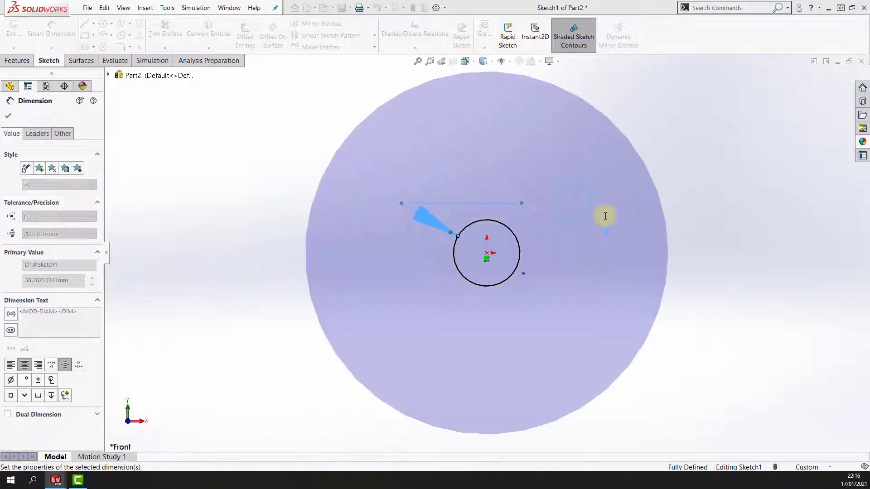
# - Extrude the circle as a boss with a Mid Plane end condition and a depth of 45 mm
pyautogui.moveTo(604, 216); pyautogui.dragTo(606, 220, button='middle')
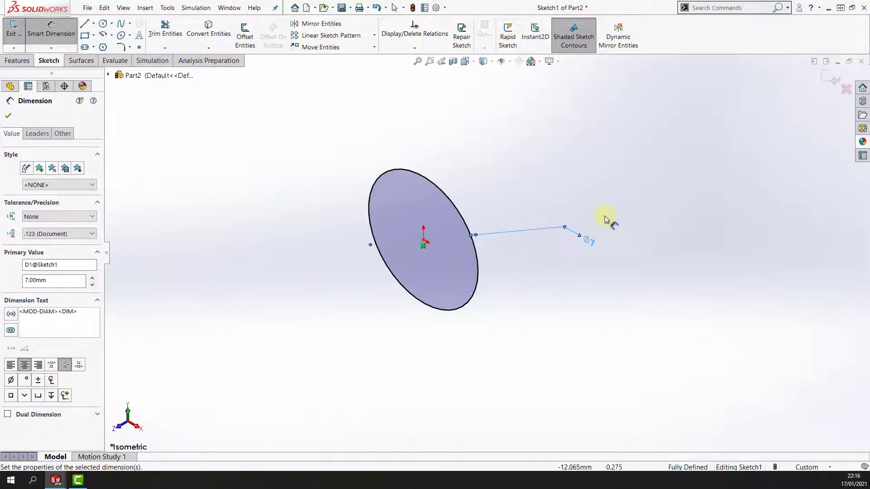
pyautogui.click(17, 61)
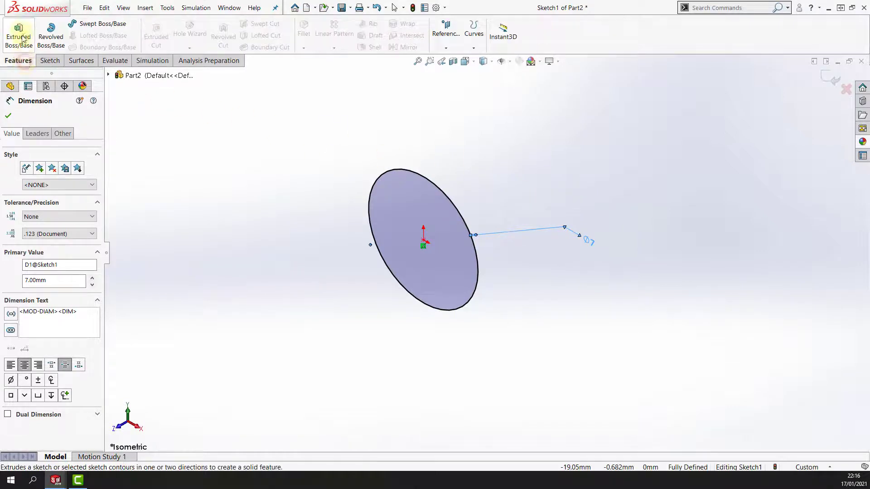
pyautogui.click(20, 33)
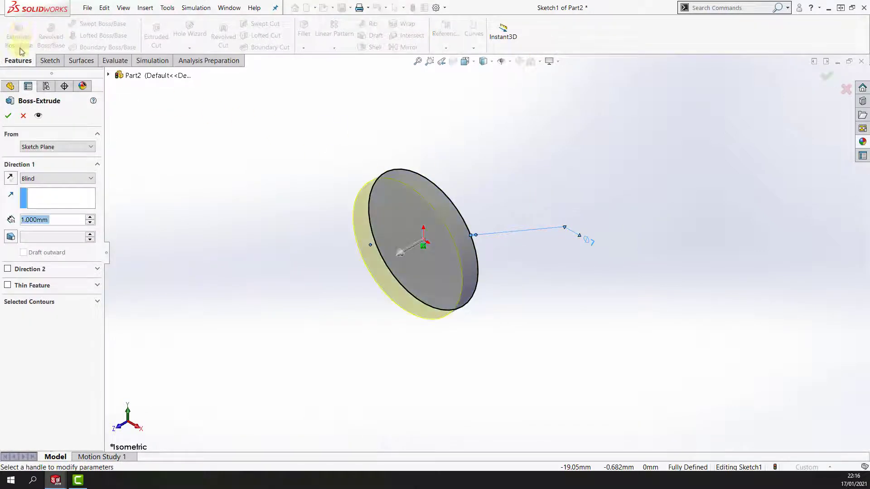
pyautogui.click(10, 178)
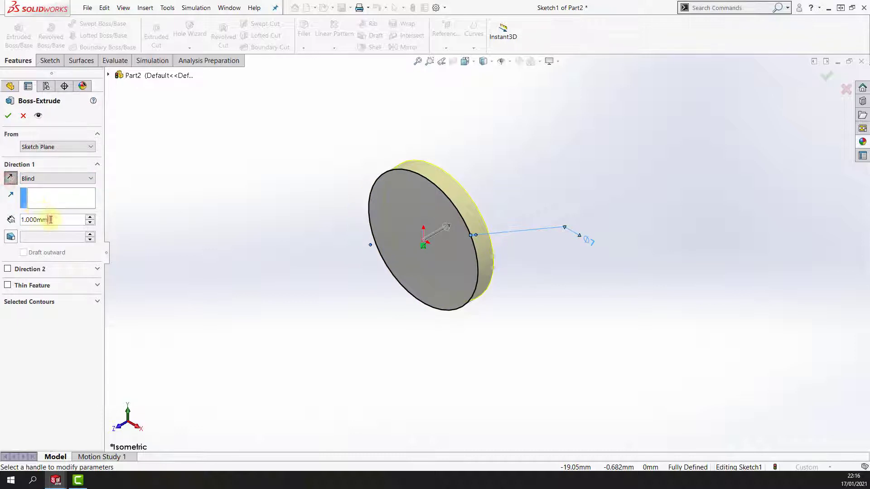
pyautogui.click(51, 219)
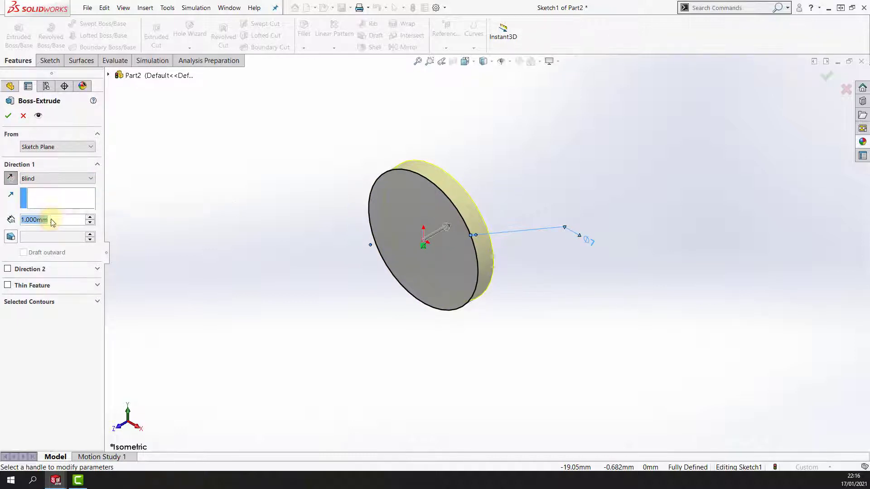
pyautogui.click(50, 177)
pyautogui.click(47, 227)
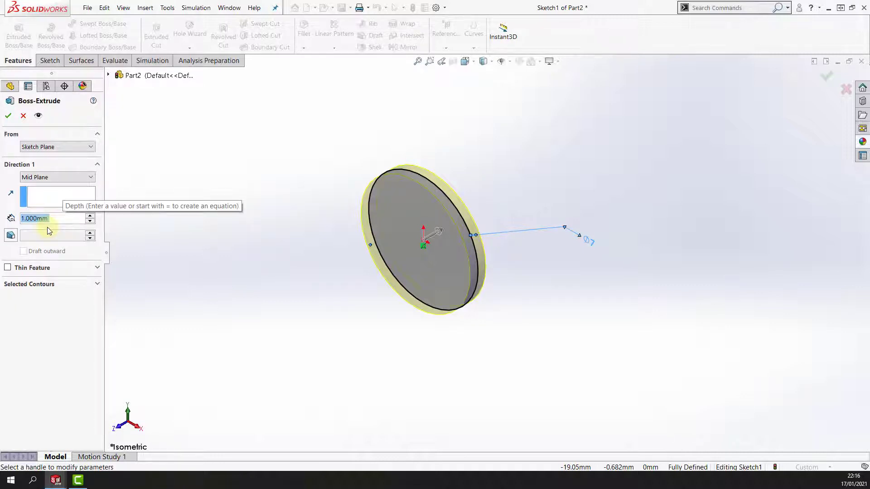
pyautogui.write('45')
pyautogui.press('Return')
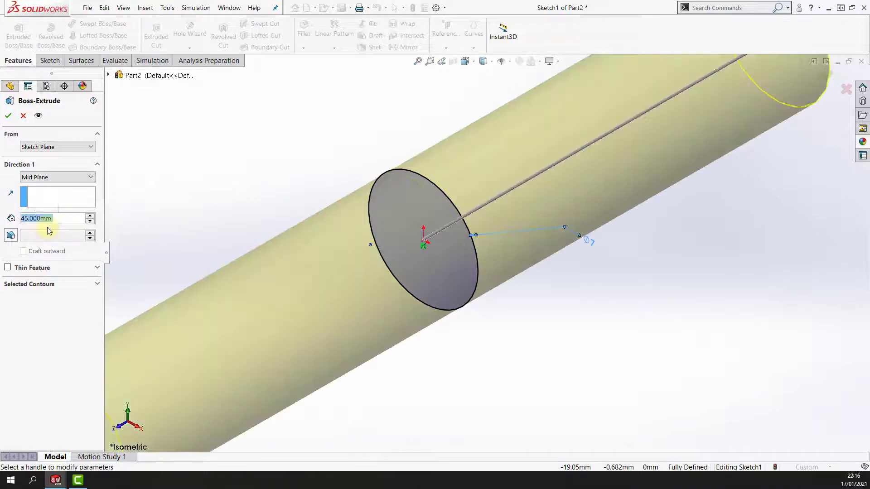
pyautogui.click(8, 116)
pyautogui.press('f')
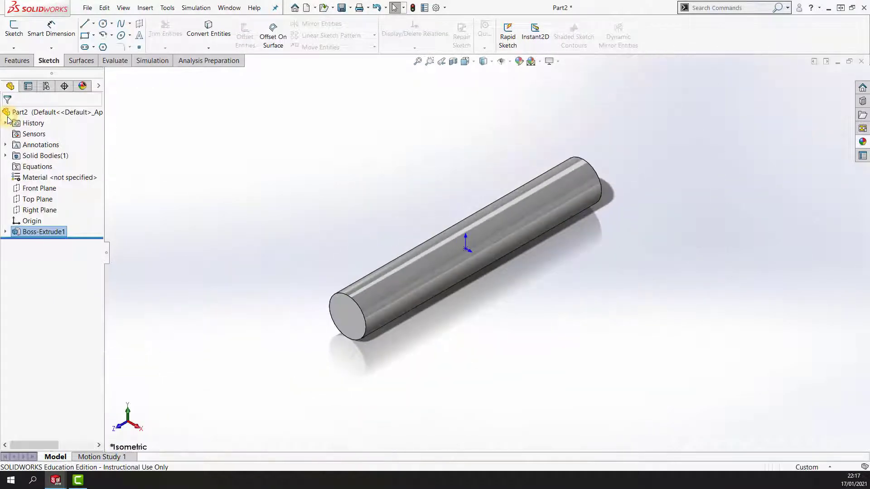
# - Apply the Glass material from the Other Non-metals category of SOLIDWORKS Materials to the part
pyautogui.rightClick(40, 180)
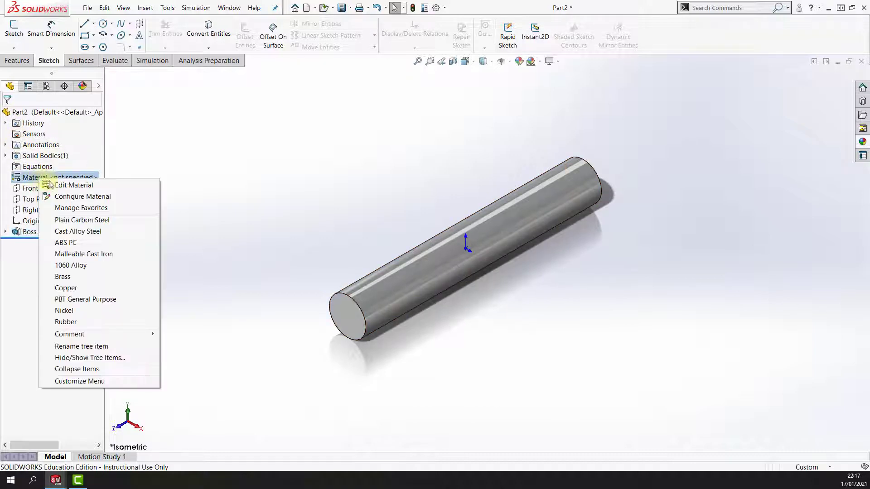
pyautogui.click(60, 186)
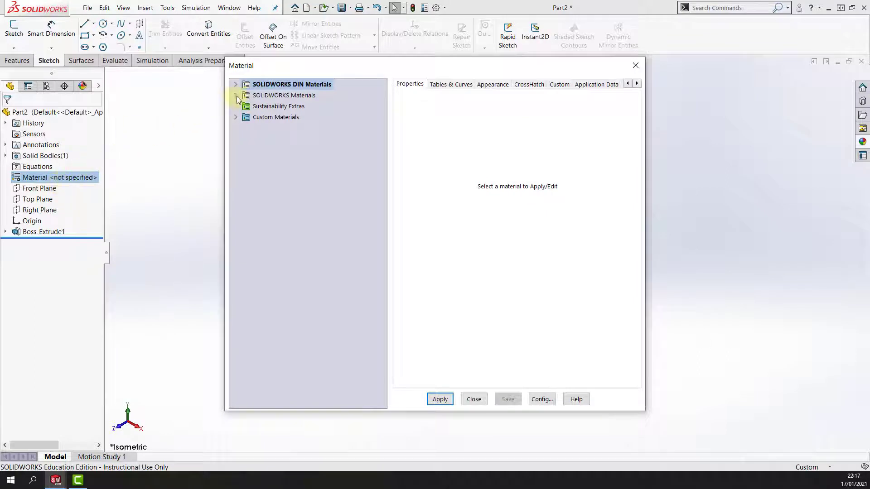
pyautogui.click(235, 96)
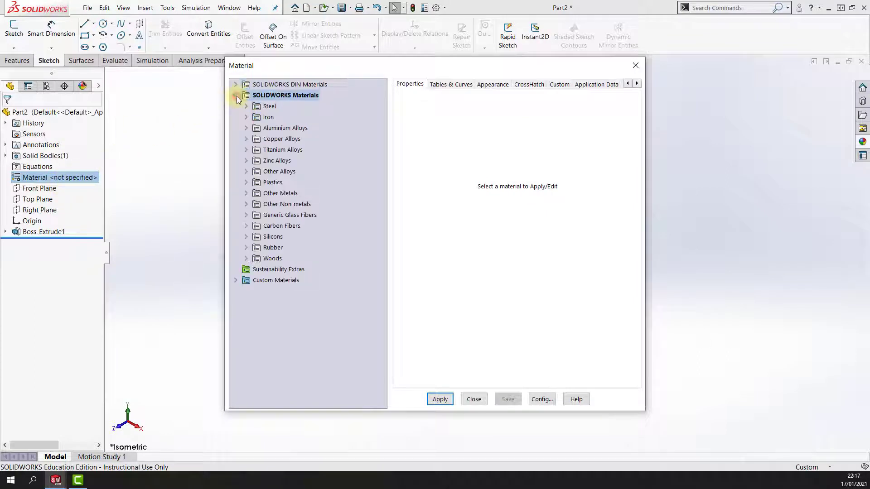
pyautogui.click(246, 205)
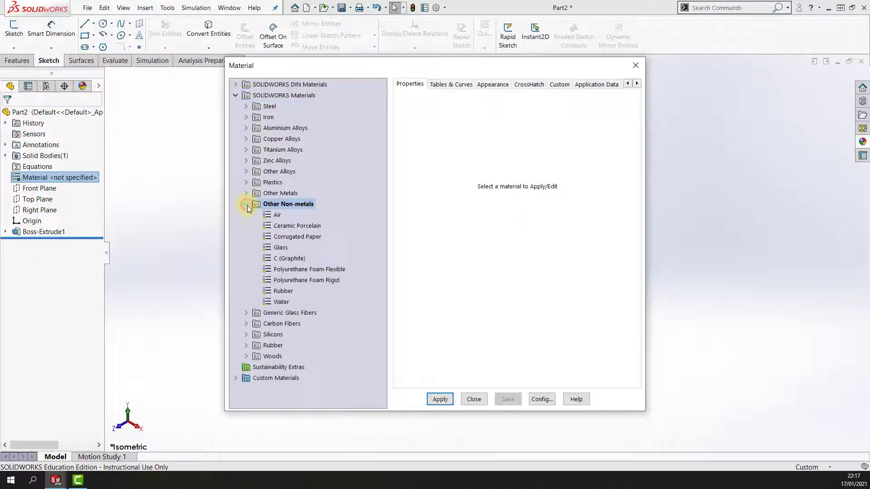
pyautogui.click(281, 249)
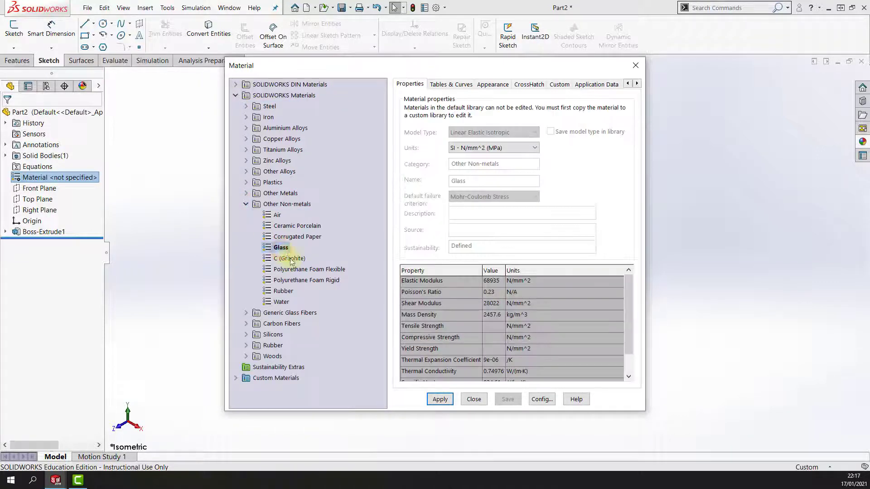
pyautogui.click(450, 400)
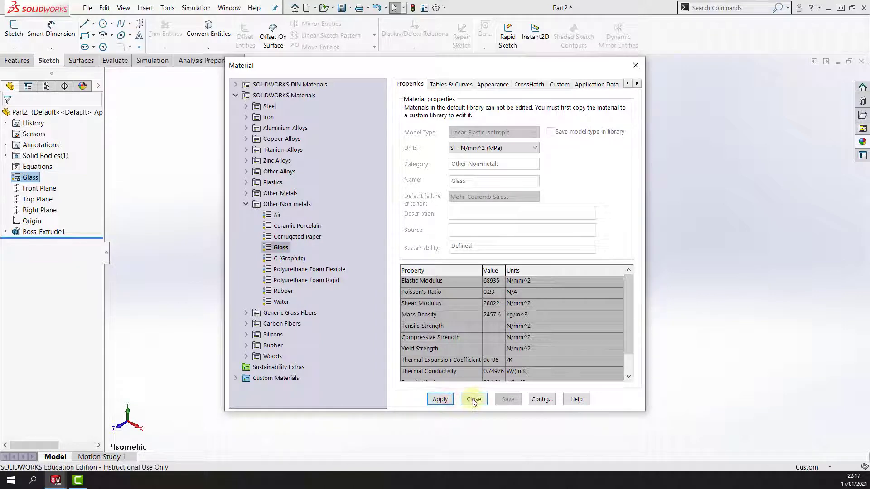
pyautogui.click(473, 400)
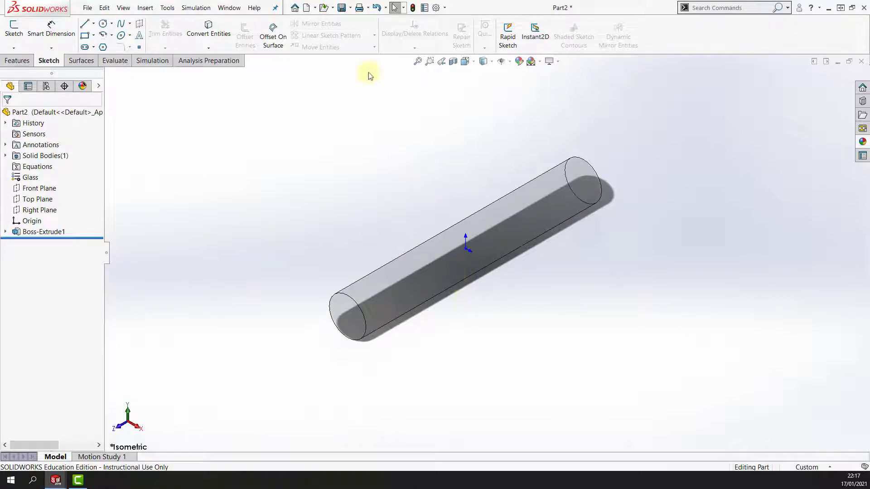
# - Save the part as GLASS CYLINDER in the Level Assy folder
pyautogui.click(341, 7)
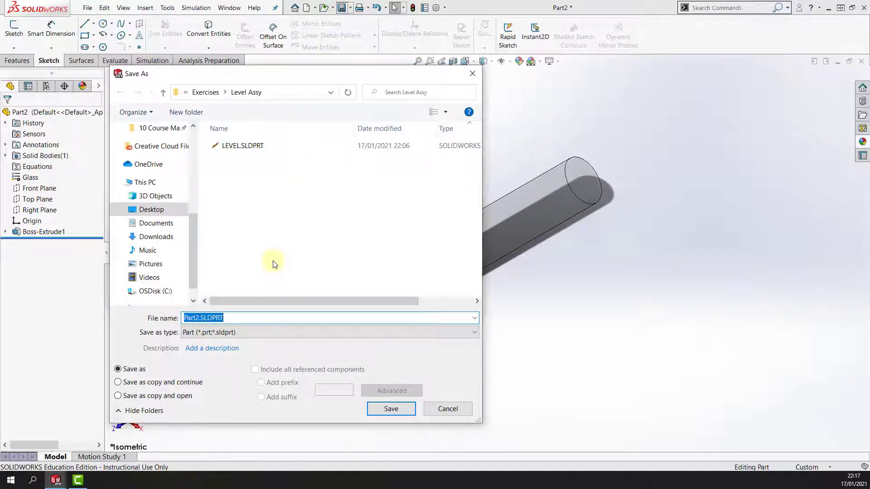
pyautogui.write('GLASS CYLINDER')
pyautogui.press('Return')
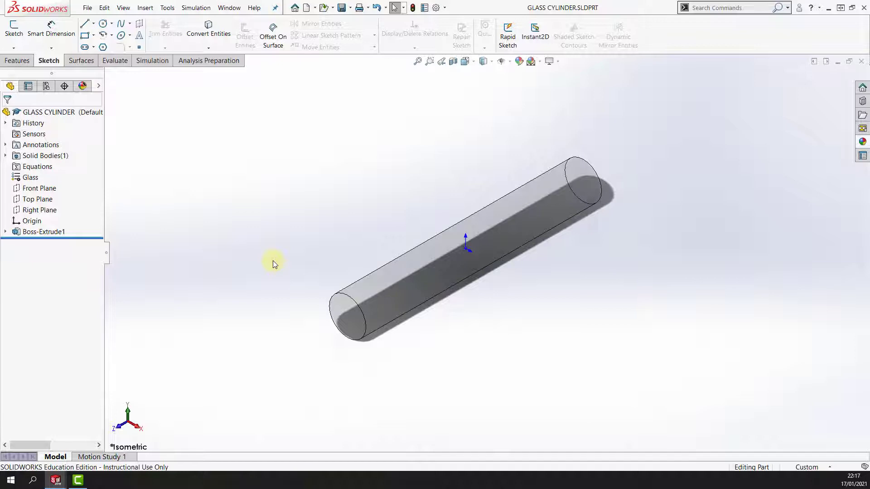
# - Switch to the Assem1 assembly and insert the GLASS CYLINDER part above the level body
pyautogui.click(228, 8)
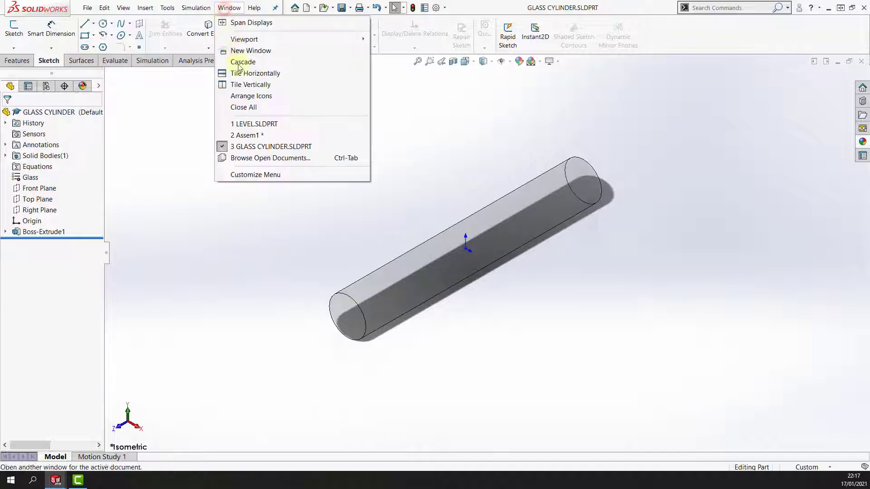
pyautogui.click(255, 135)
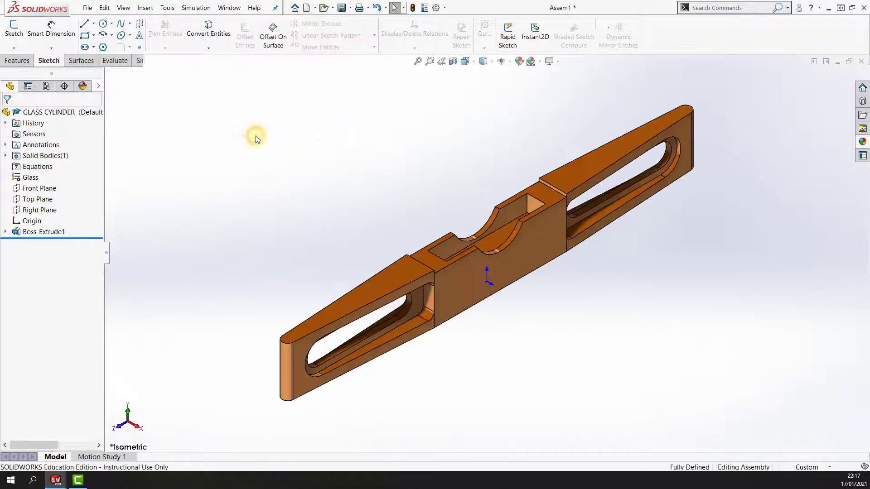
pyautogui.click(68, 32)
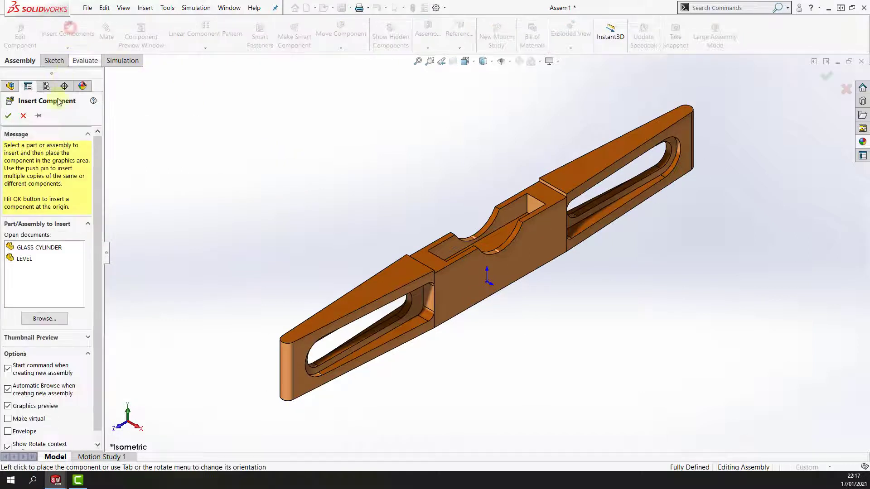
pyautogui.click(29, 246)
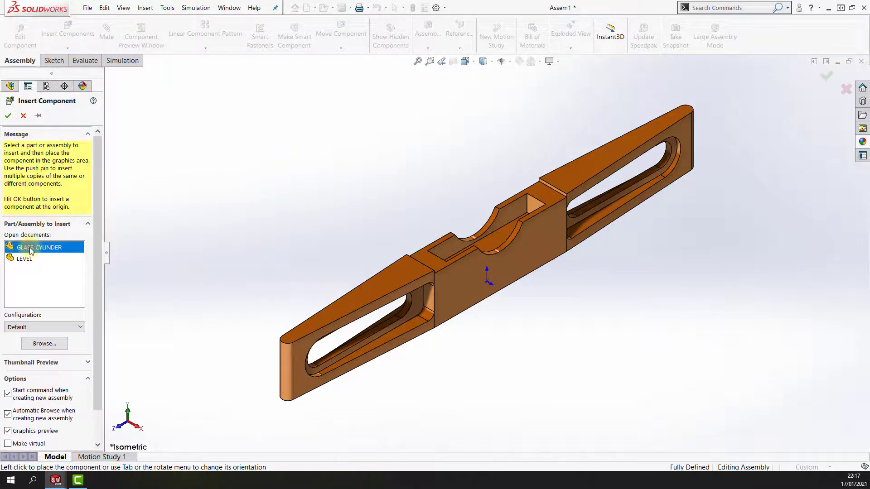
pyautogui.click(48, 248)
pyautogui.click(436, 201)
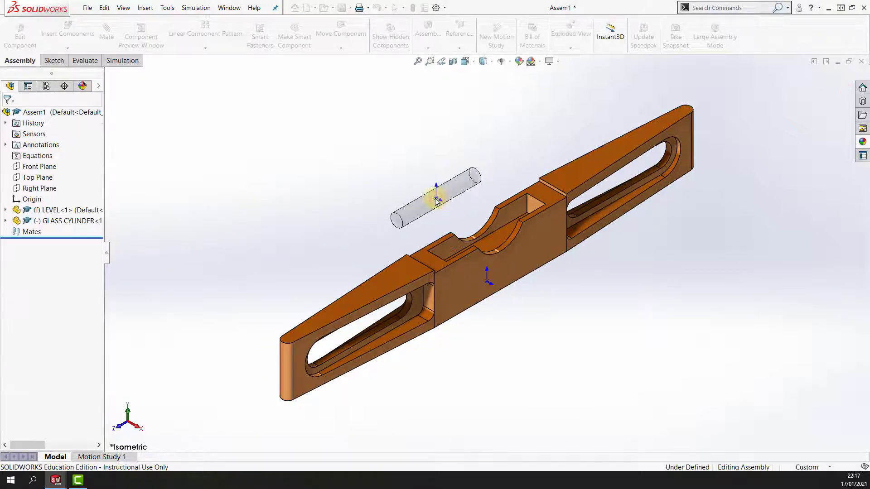
# - Add a Tangent mate between the glass cylinder's curved face and the floor of the level's central pocket
pyautogui.scroll(-5, 437, 201)
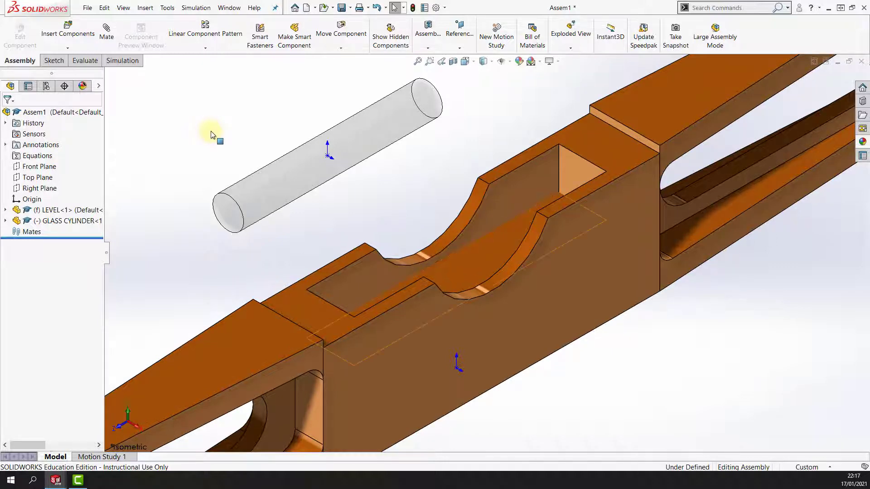
pyautogui.click(107, 31)
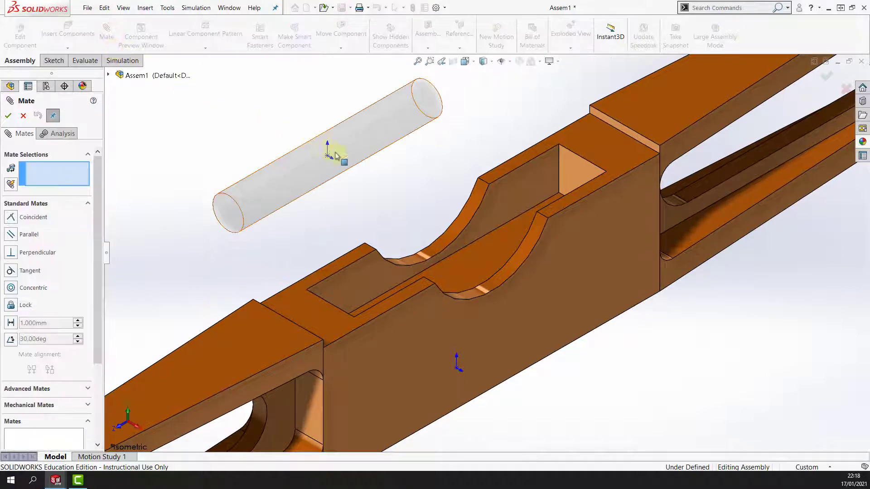
pyautogui.click(348, 158)
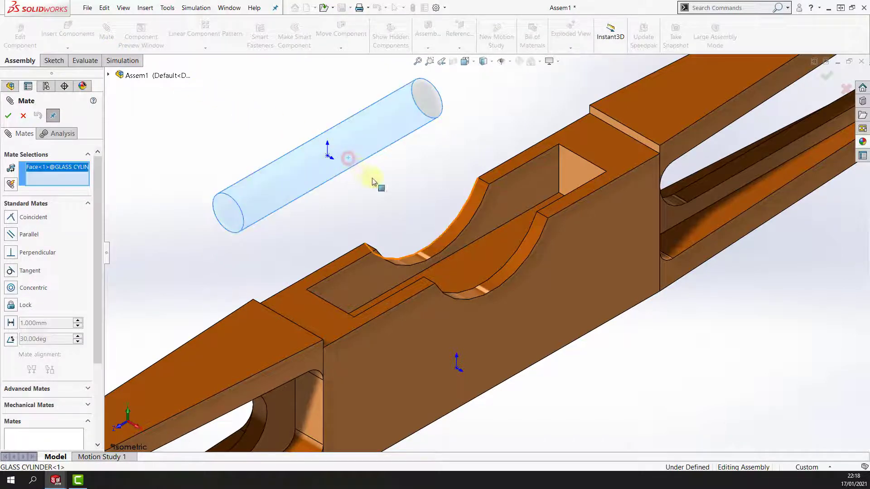
pyautogui.click(472, 262)
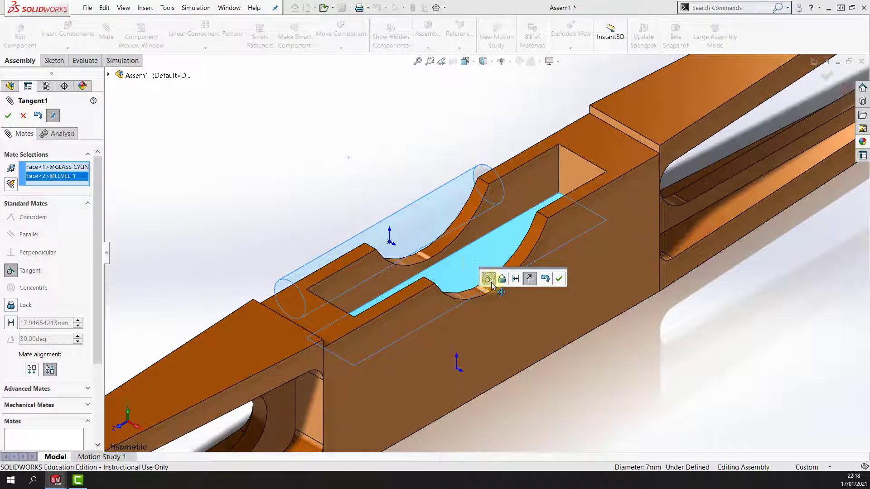
pyautogui.click(558, 278)
# - Add a Coincident mate between the assembly's Front Plane and the Front Plane of the GLASS CYLINDER
pyautogui.moveTo(457, 246); pyautogui.dragTo(419, 208)
pyautogui.scroll(2, 418, 208)
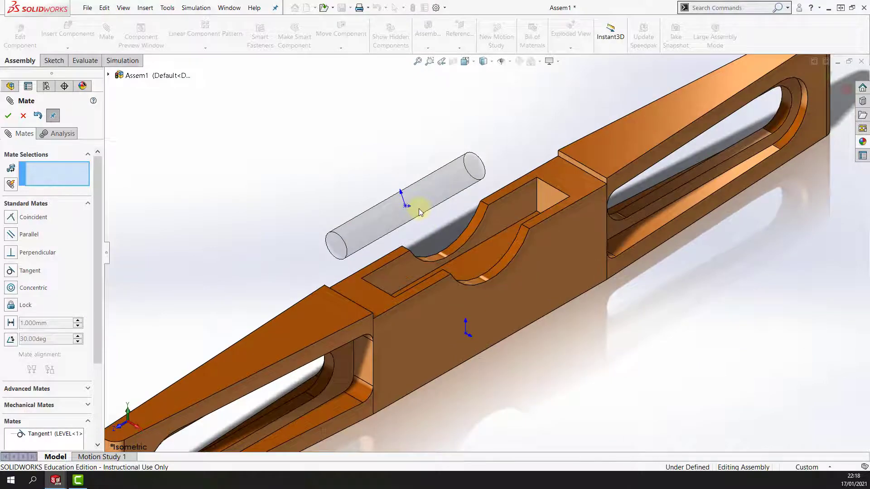
pyautogui.moveTo(419, 209); pyautogui.dragTo(436, 230, button='middle')
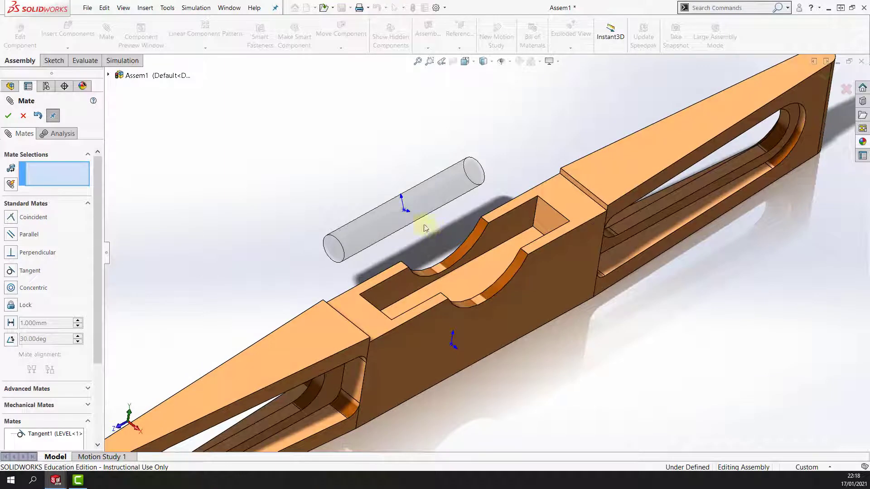
pyautogui.click(107, 75)
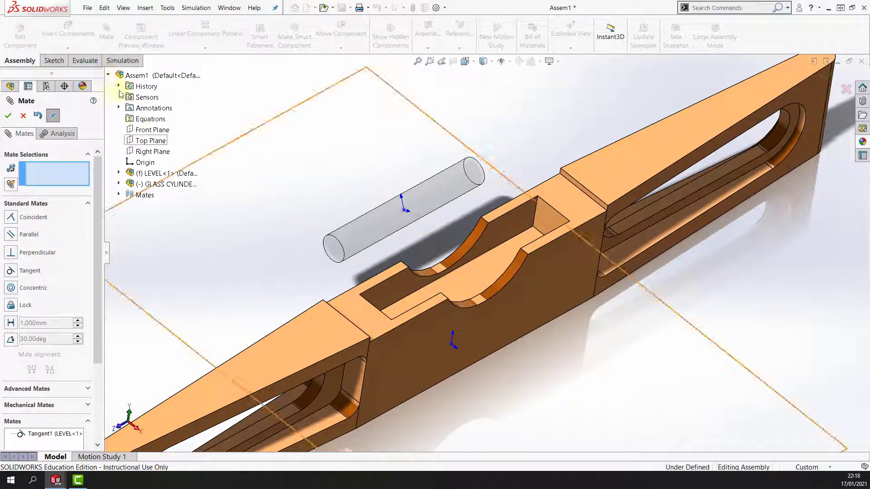
pyautogui.click(147, 130)
pyautogui.moveTo(154, 131); pyautogui.dragTo(241, 199, button='middle')
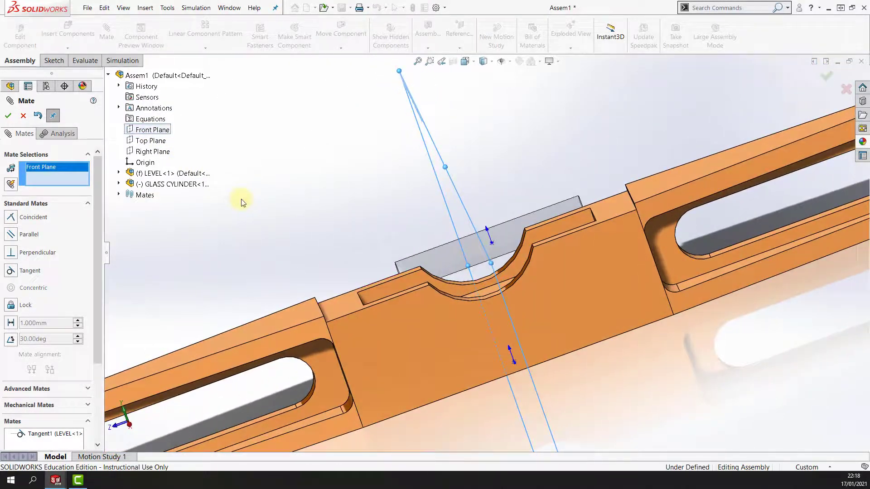
pyautogui.click(118, 184)
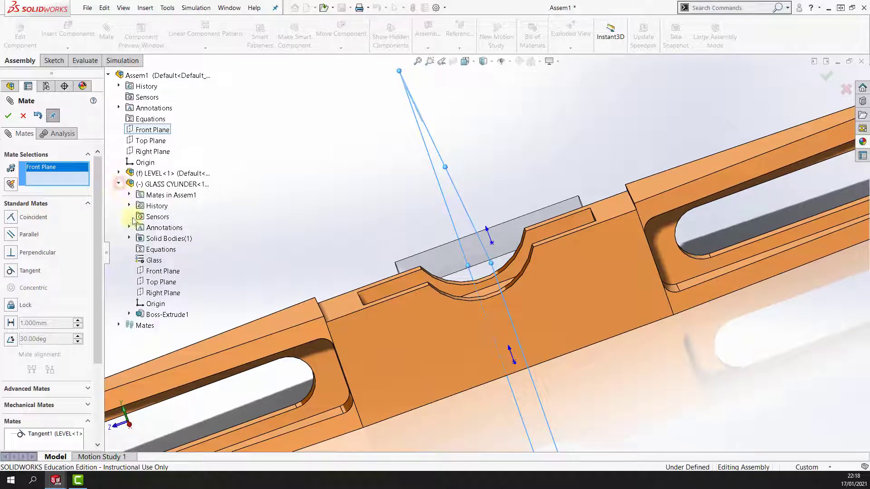
pyautogui.click(155, 272)
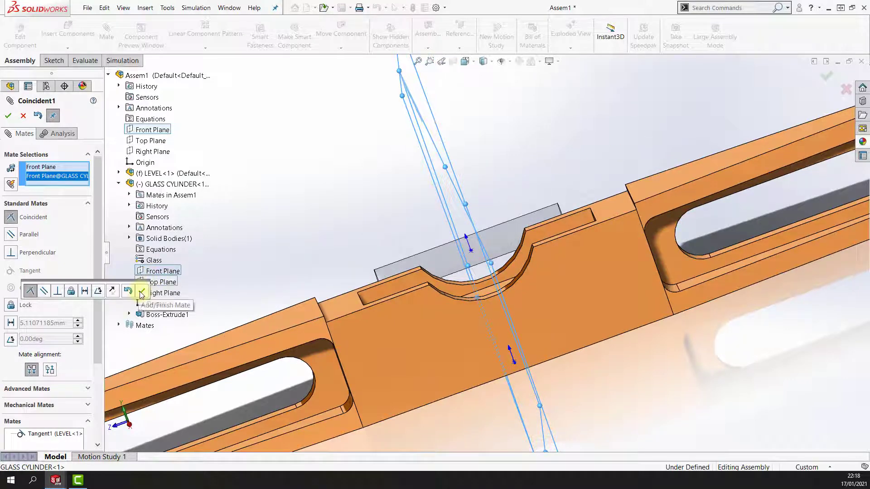
pyautogui.click(141, 293)
# - Add a Coincident mate between the assembly's Right Plane and the cylinder's Top Plane, and finish mating
pyautogui.moveTo(139, 291); pyautogui.dragTo(394, 267, button='middle')
pyautogui.moveTo(407, 265)
pyautogui.mouseDown()
pyautogui.moveTo(469, 303)
pyautogui.moveTo(410, 263)
pyautogui.mouseUp()
pyautogui.scroll(3, 410, 264)
pyautogui.moveTo(410, 263); pyautogui.dragTo(410, 263, button='middle')
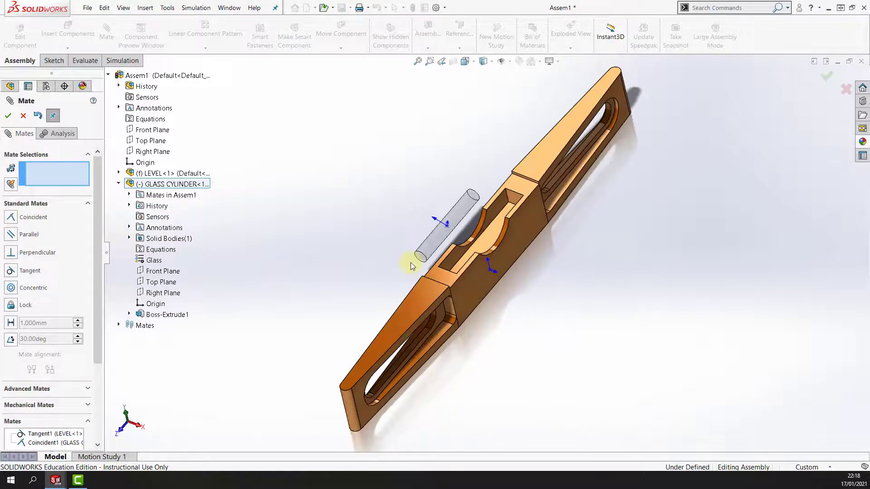
pyautogui.click(152, 152)
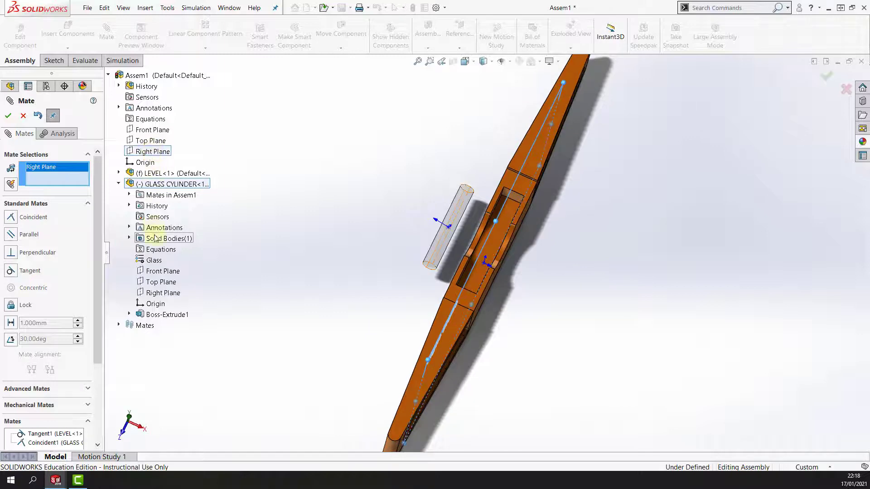
pyautogui.click(156, 285)
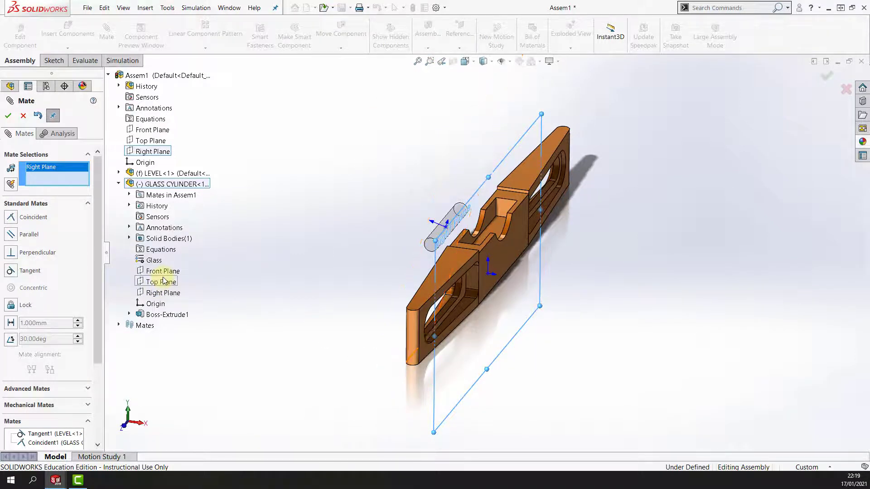
pyautogui.moveTo(164, 281); pyautogui.dragTo(172, 288, button='middle')
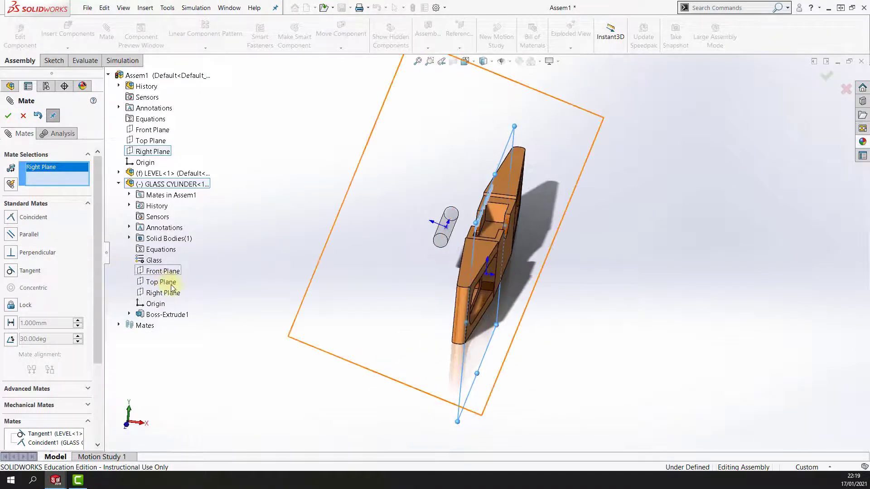
pyautogui.click(172, 286)
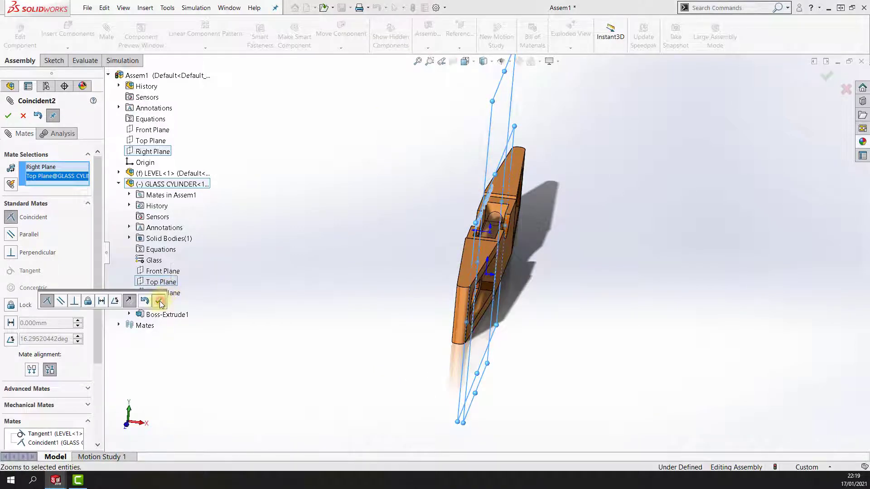
pyautogui.click(158, 301)
pyautogui.moveTo(158, 301); pyautogui.dragTo(320, 322, button='middle')
pyautogui.hotkey('ctrl', '7')
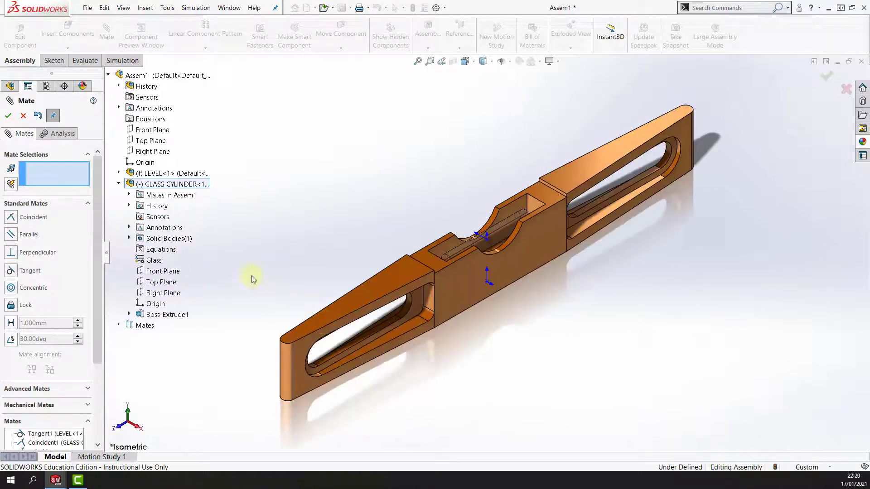
pyautogui.click(8, 116)
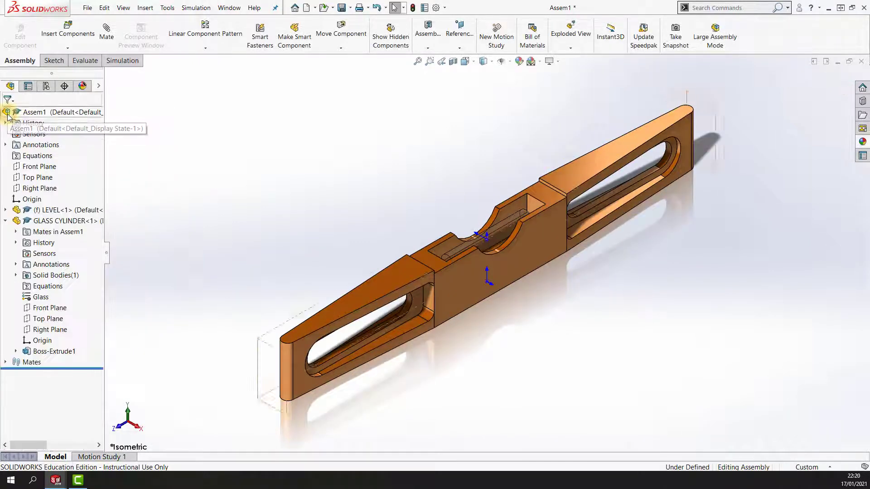
# - Insert a new part in the assembly with its sketch on the top face of the level's central block, viewed face-on
pyautogui.click(70, 50)
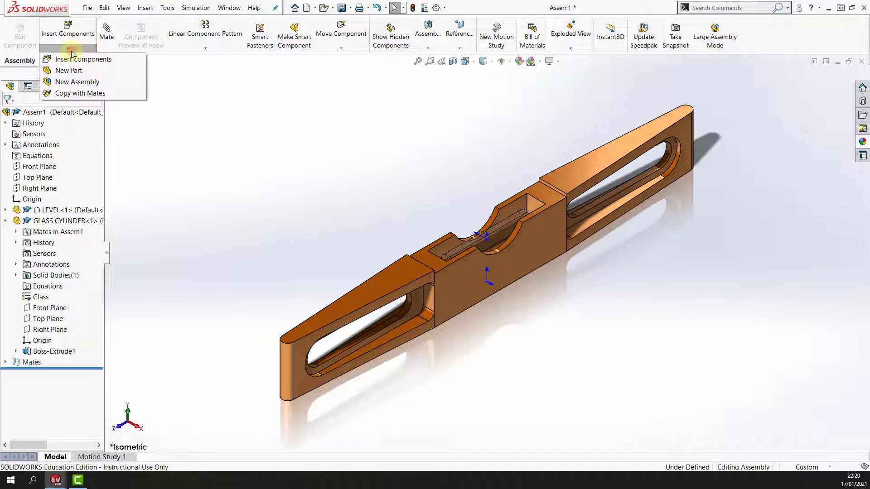
pyautogui.click(82, 74)
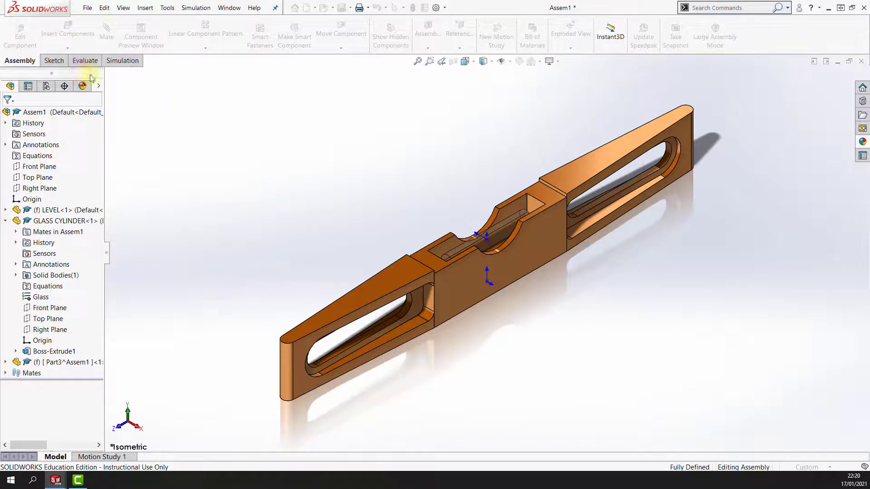
pyautogui.click(543, 199)
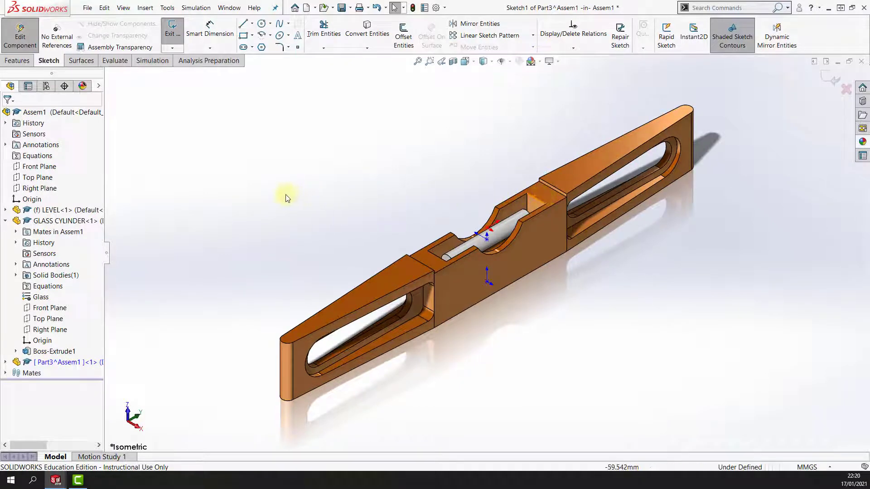
pyautogui.hotkey('ctrl', '8')
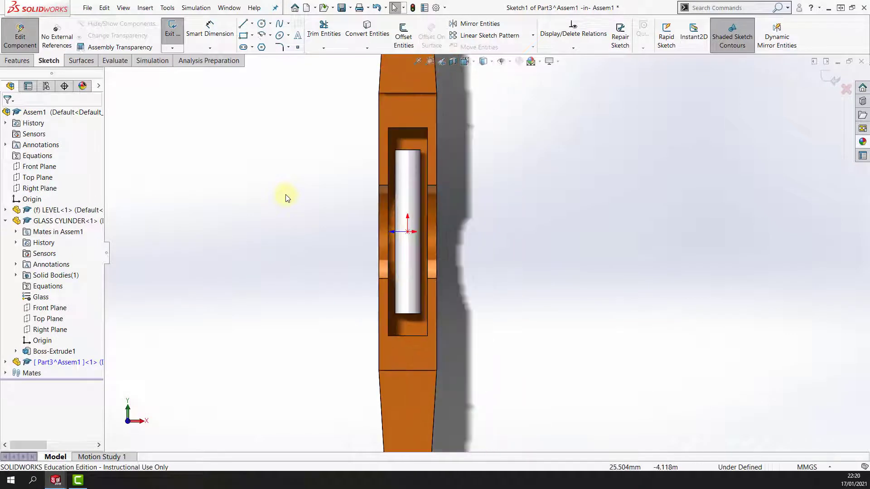
# - Sketch a center rectangle about 14.4 by 73.6 mm from the sketch origin around the central pocket
pyautogui.click(252, 36)
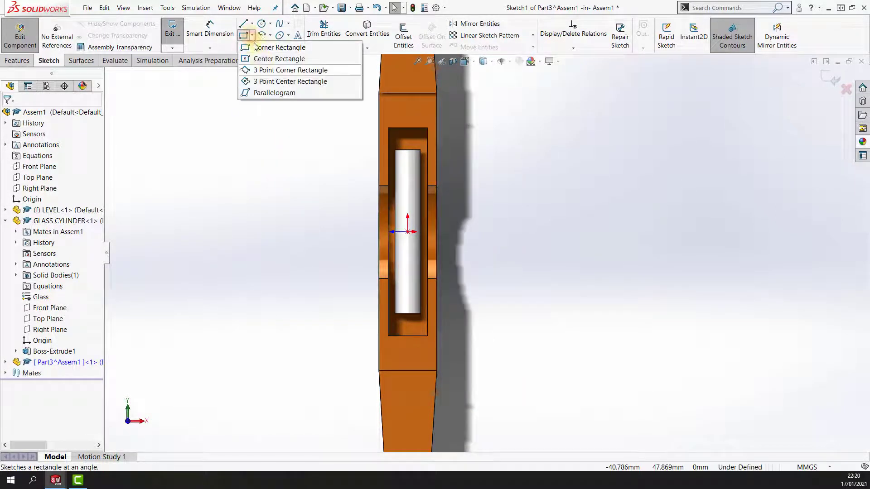
pyautogui.click(263, 62)
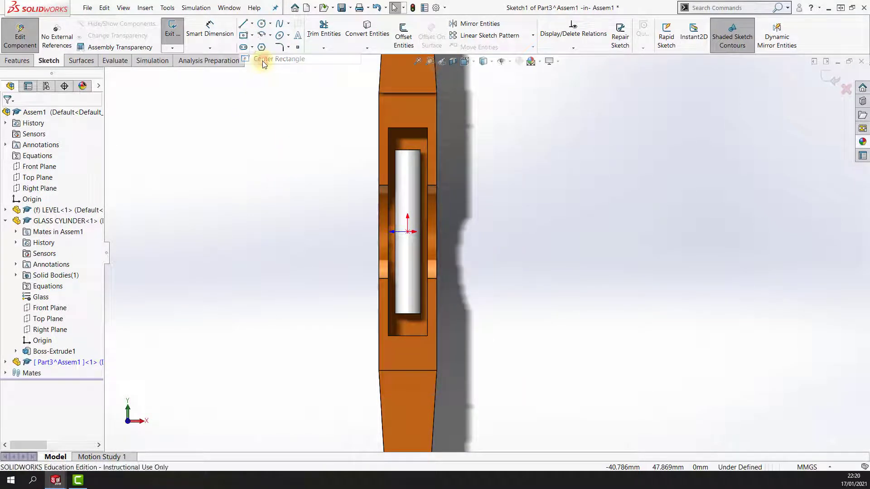
pyautogui.click(407, 232)
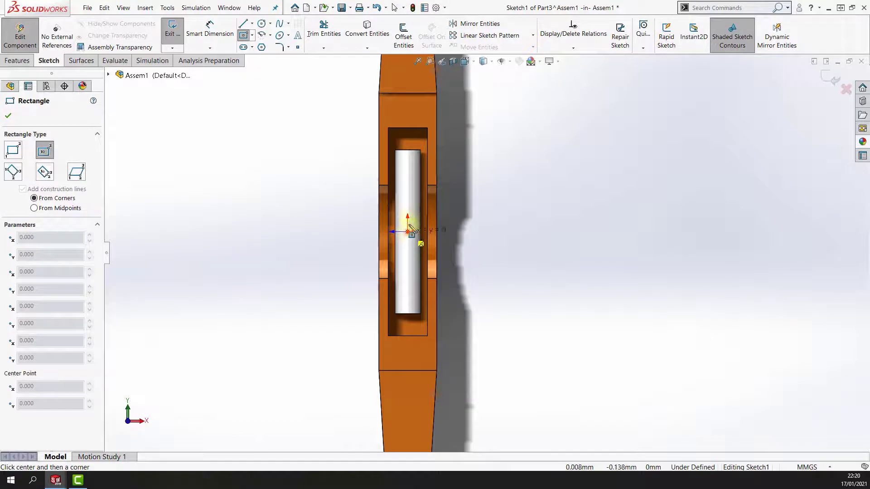
pyautogui.click(435, 99)
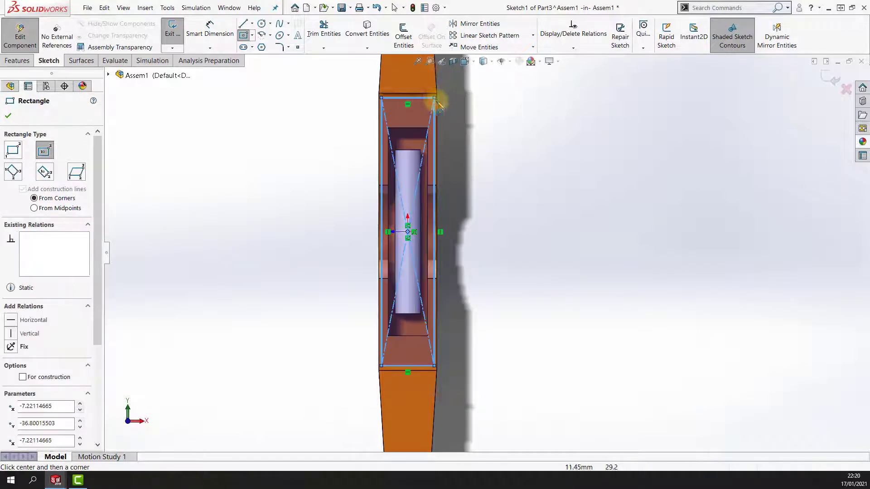
pyautogui.press('Escape')
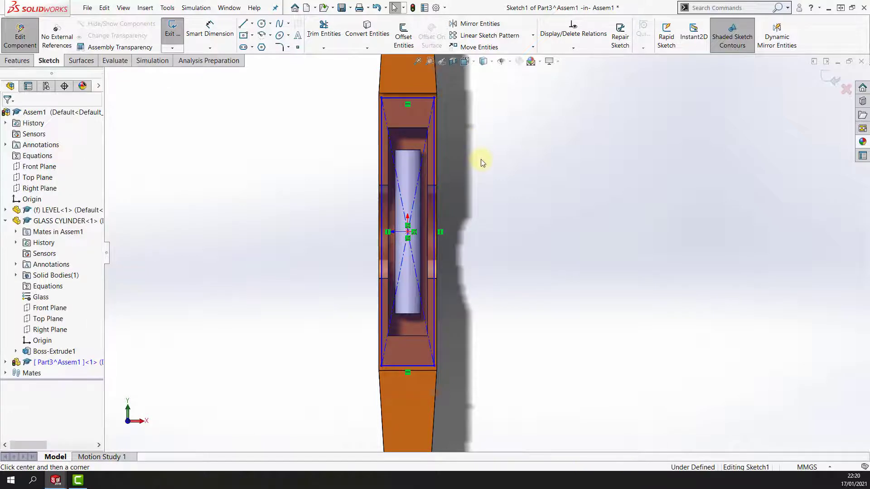
# - Make the rectangle's right long side collinear with the adjacent outer edge of the level body
pyautogui.scroll(-3, 480, 159)
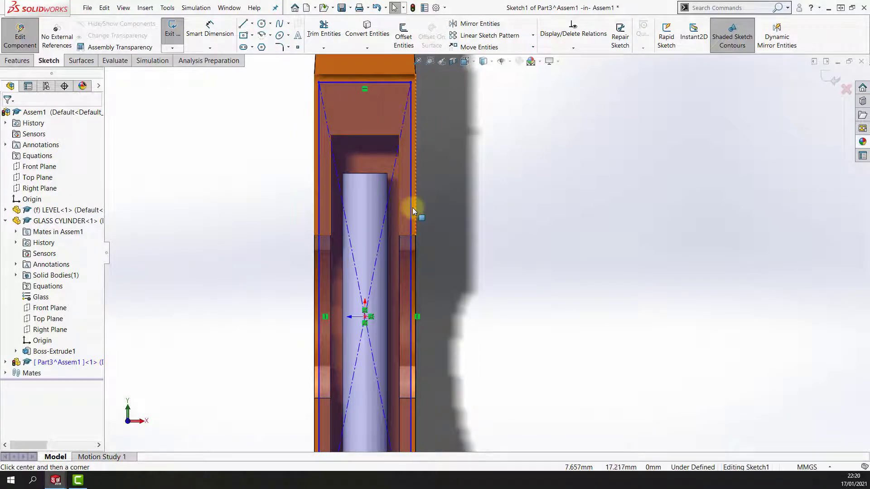
pyautogui.click(412, 208)
pyautogui.keyDown('ctrl'); pyautogui.click(415, 208); pyautogui.keyUp('ctrl')
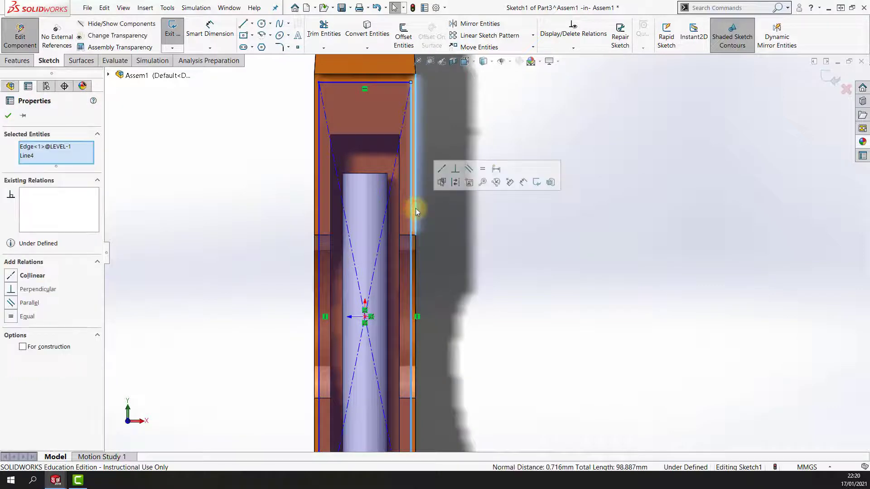
pyautogui.click(443, 176)
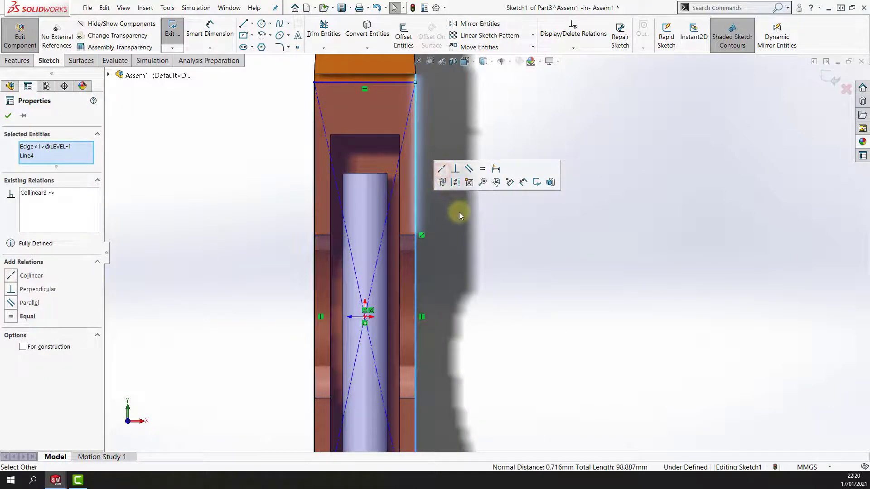
pyautogui.click(458, 212)
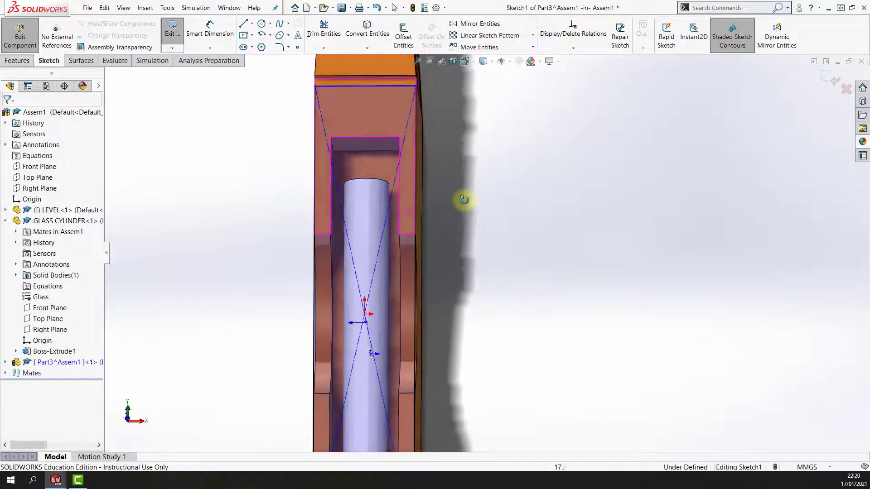
# - Dimension the gap between the rectangle's upper short side and the central block's end edge as 0.1 mm
pyautogui.press('f')
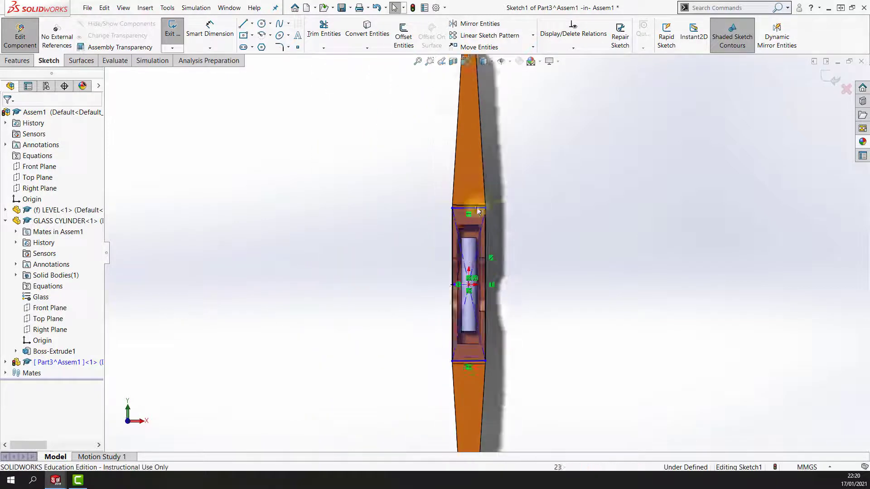
pyautogui.scroll(-5, 502, 221)
pyautogui.moveTo(501, 222); pyautogui.dragTo(500, 172, button='right')
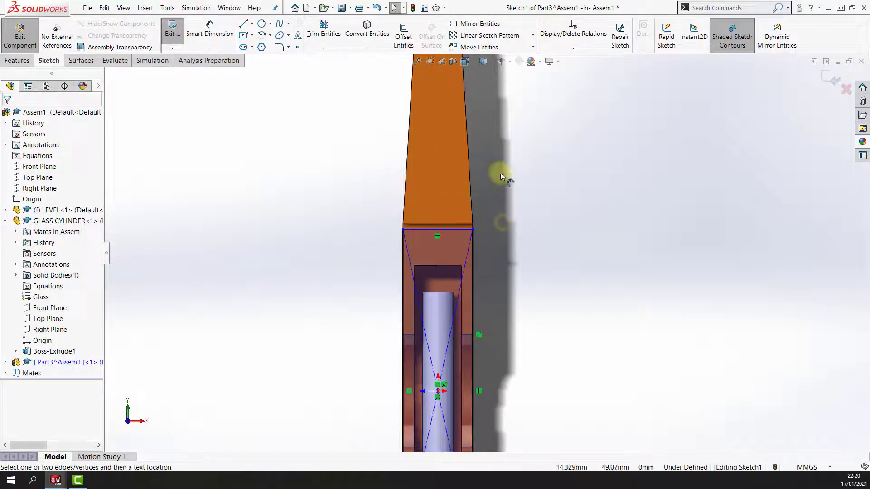
pyautogui.click(469, 230)
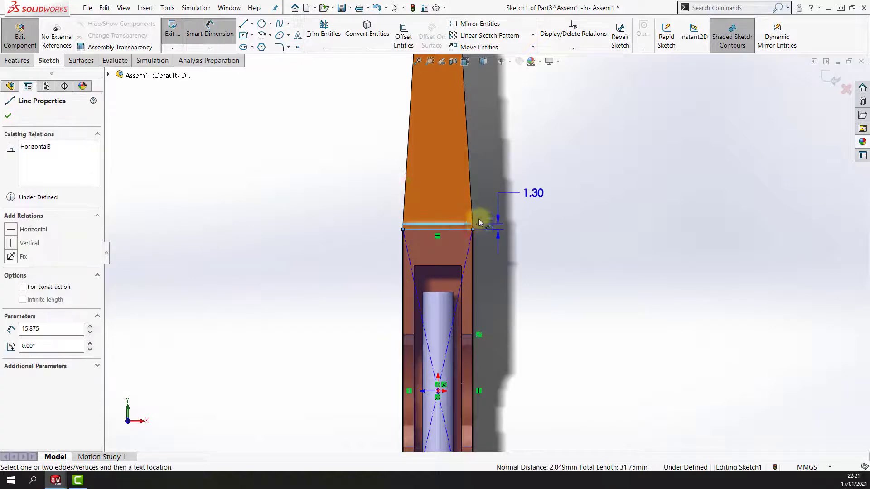
pyautogui.click(497, 192)
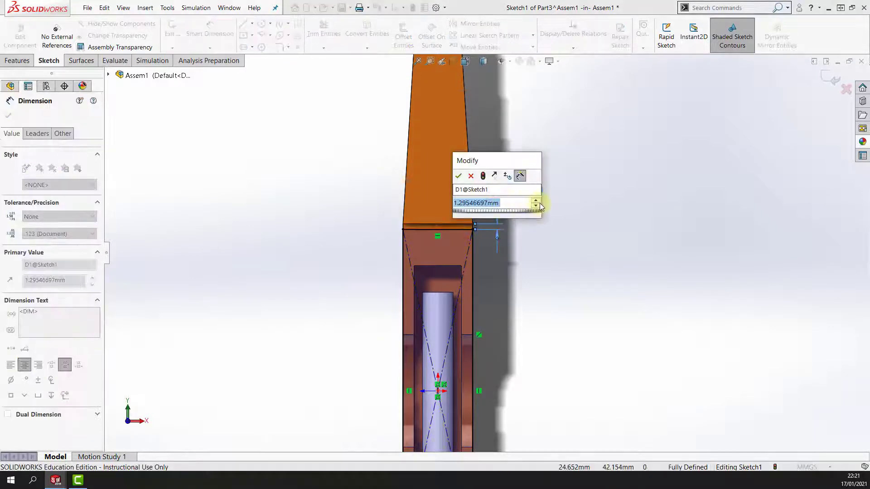
pyautogui.write('0.1')
pyautogui.press('Return')
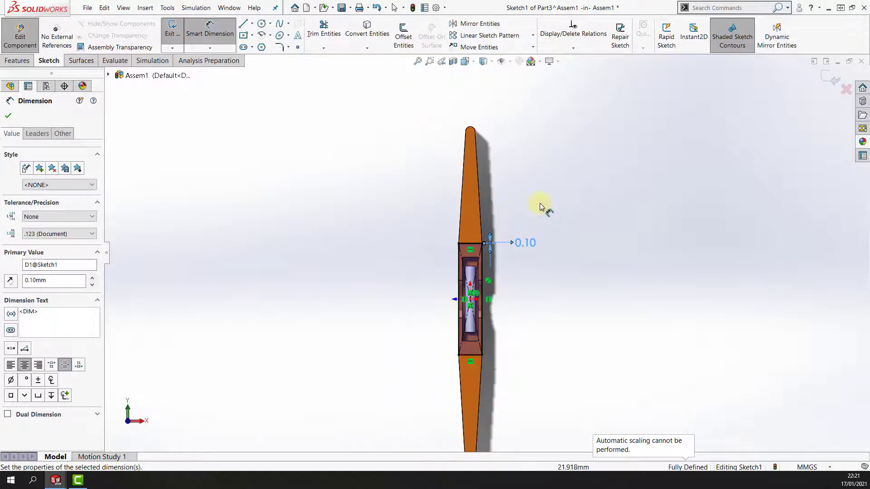
# - Extrude the rectangle up to the sloped top face of the level's adjacent arm using the Up To Surface end condition
pyautogui.hotkey('shift', 'z')
pyautogui.hotkey('shift', 'z')
pyautogui.hotkey('shift', 'z')
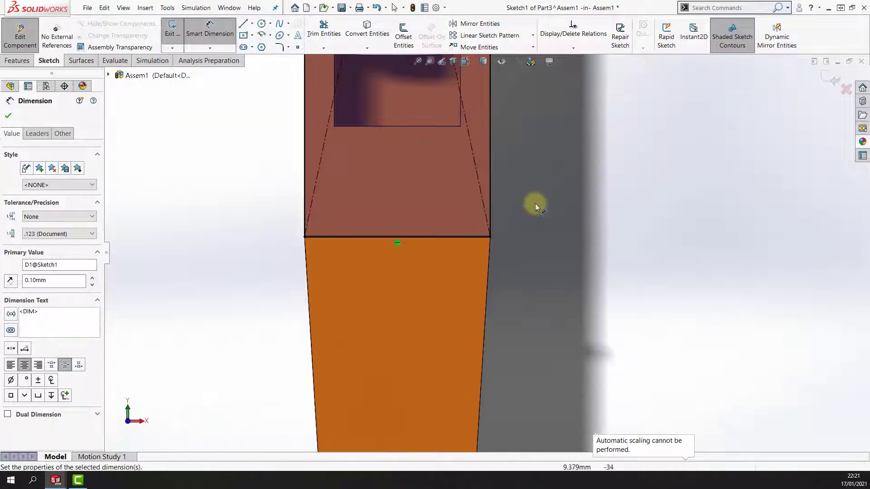
pyautogui.hotkey('ctrl', '7')
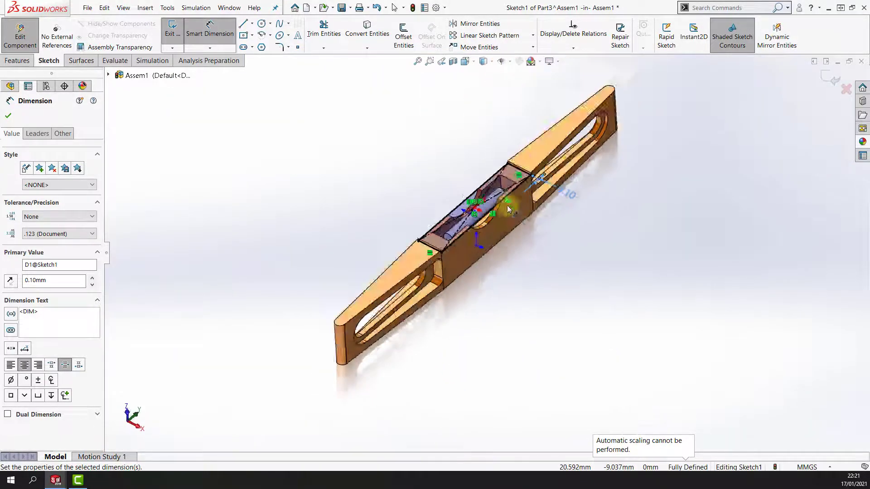
pyautogui.scroll(-6, 506, 205)
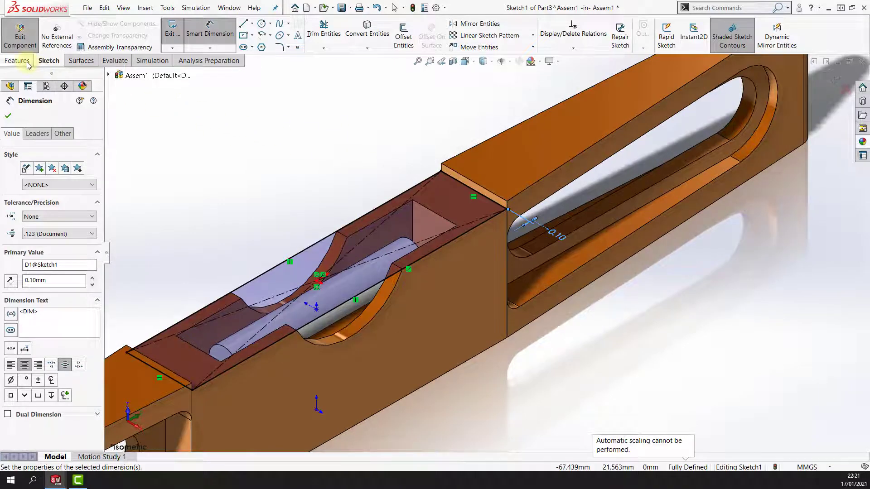
pyautogui.click(18, 61)
pyautogui.click(183, 47)
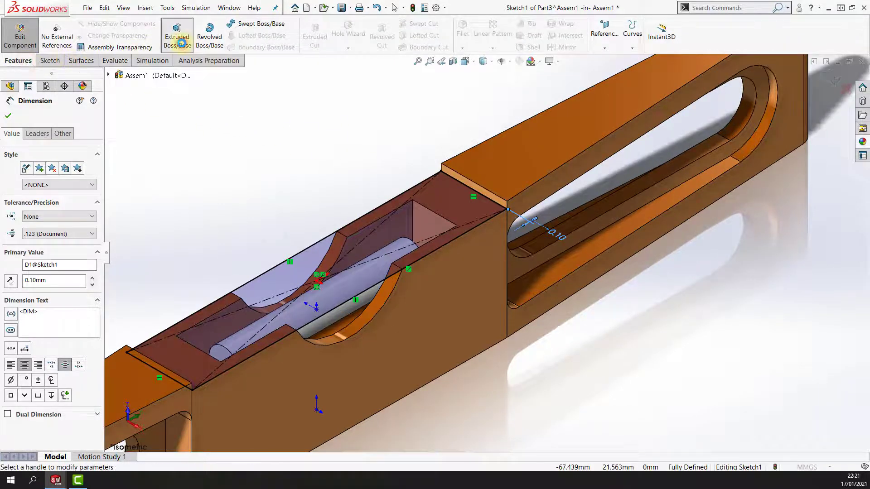
pyautogui.click(85, 179)
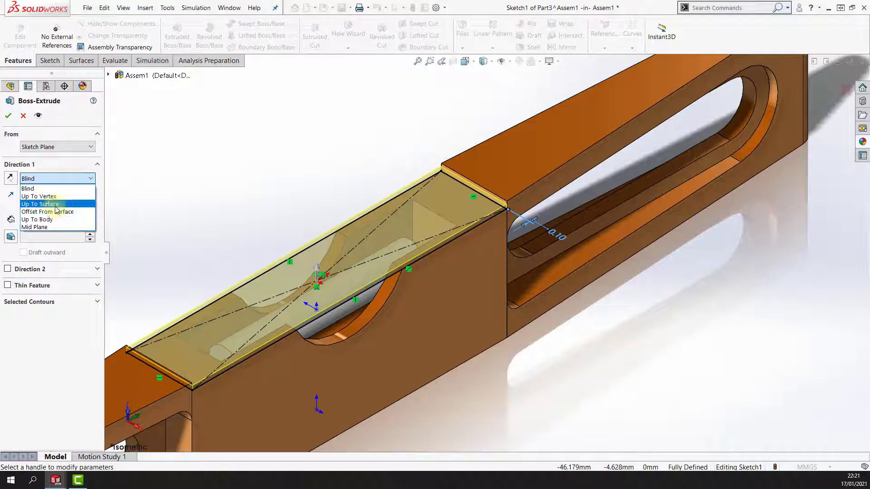
pyautogui.click(50, 204)
pyautogui.click(501, 172)
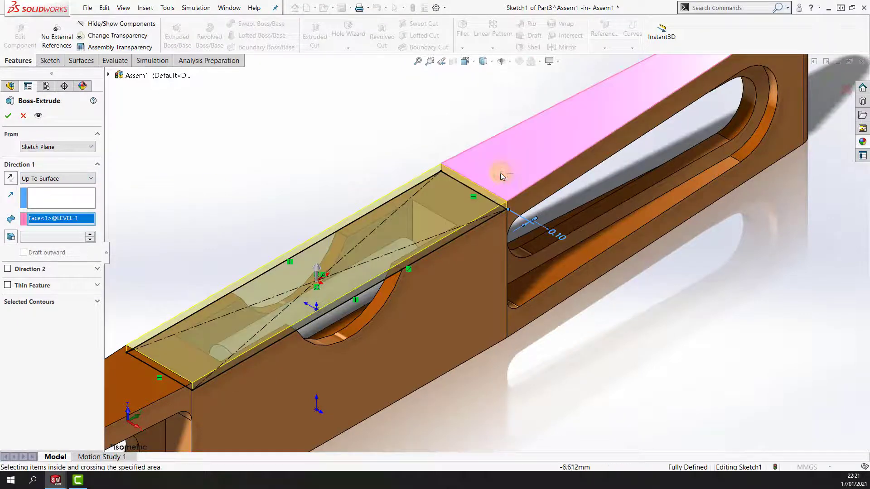
pyautogui.click(9, 117)
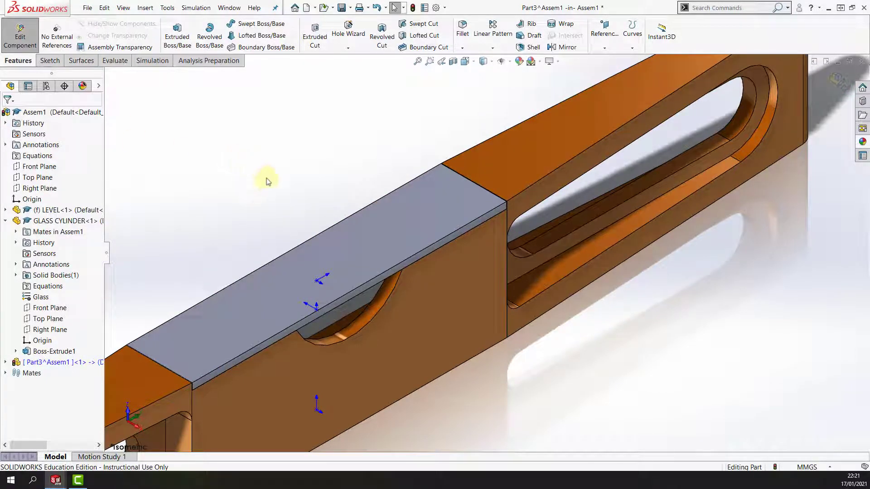
# - On the new plate's top face, sketch a lengthwise centerpoint straight slot from the origin, about 55 mm between arc centers and 7.5 mm wide
pyautogui.click(373, 249)
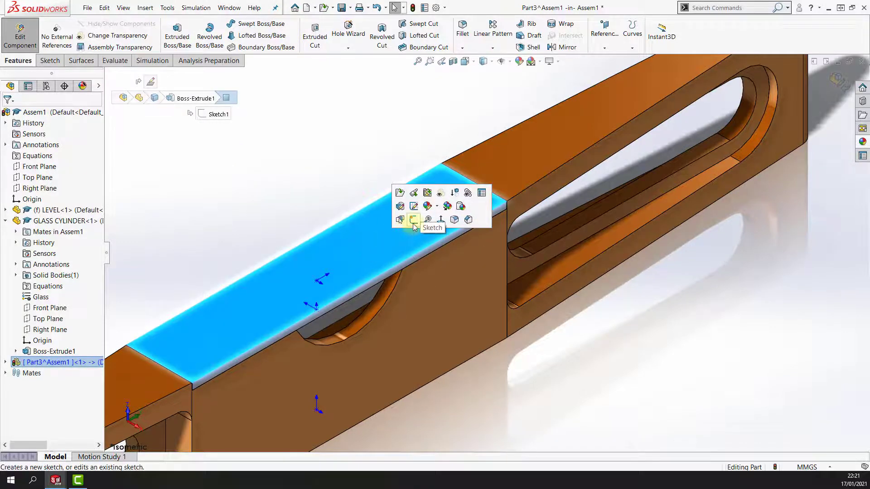
pyautogui.click(413, 221)
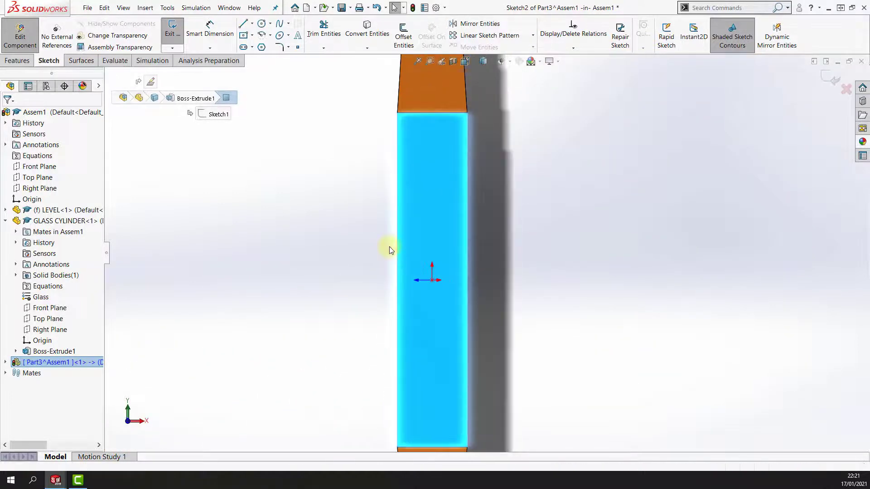
pyautogui.click(252, 47)
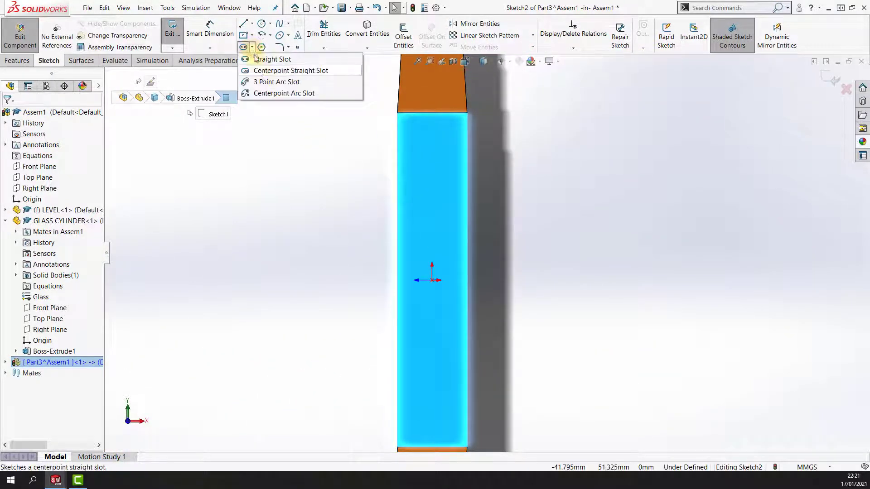
pyautogui.click(261, 72)
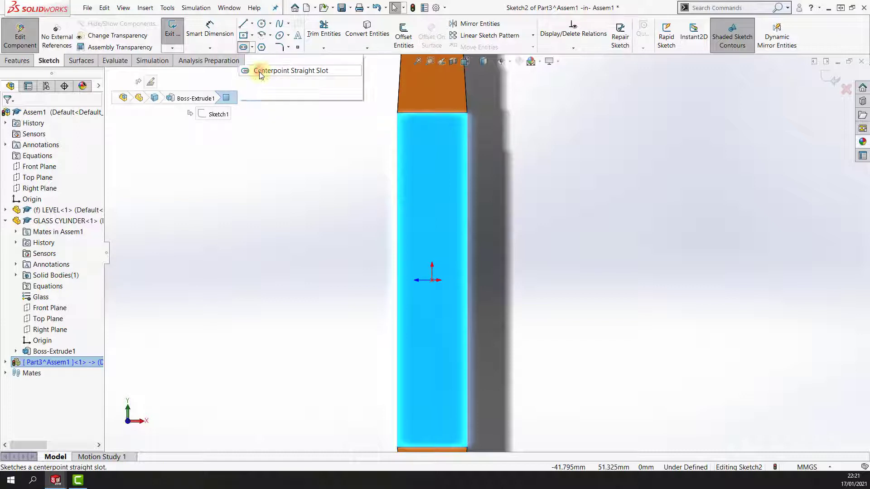
pyautogui.click(433, 280)
pyautogui.click(432, 159)
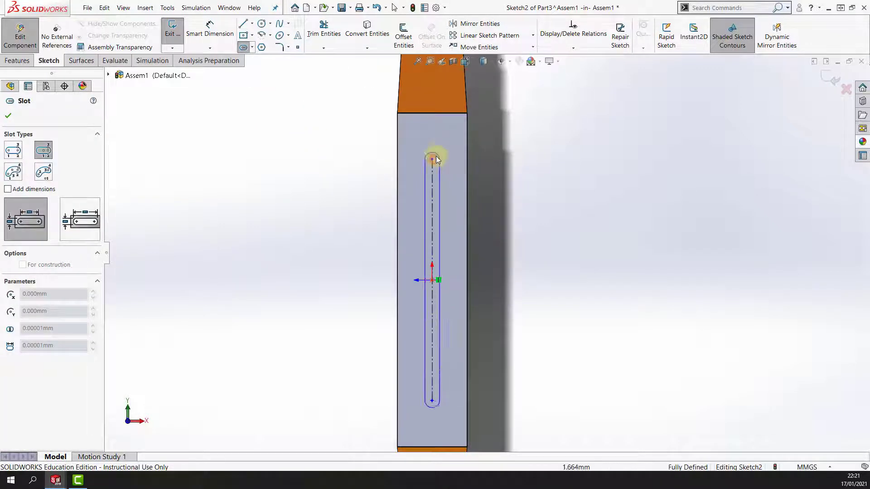
pyautogui.click(450, 138)
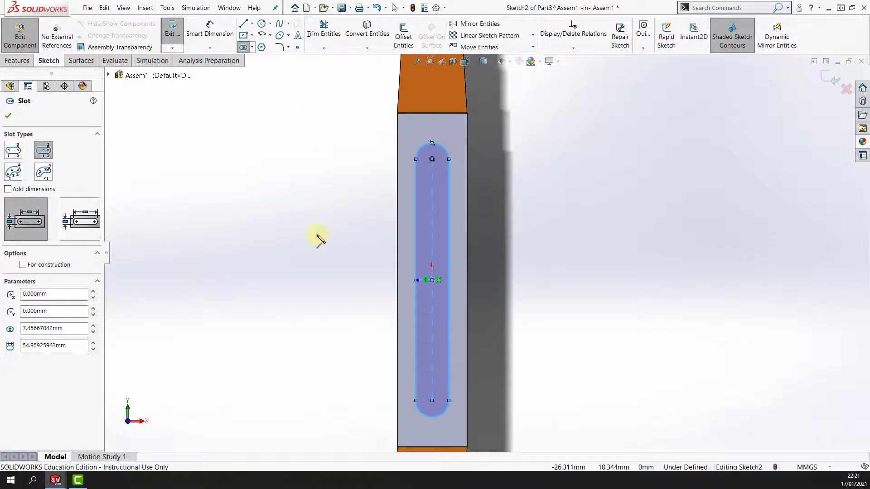
# - Dimension the slot's overall length between its two end arcs as 45 mm
pyautogui.moveTo(320, 236); pyautogui.dragTo(317, 186, button='right')
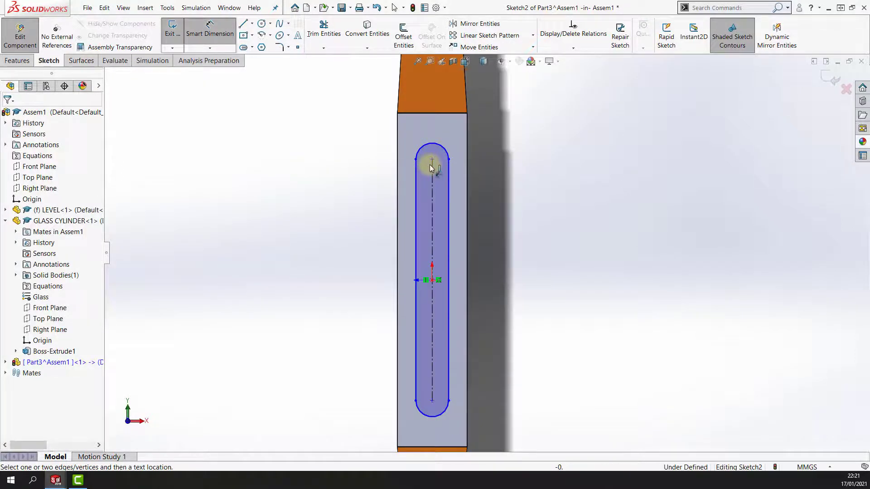
pyautogui.click(440, 143)
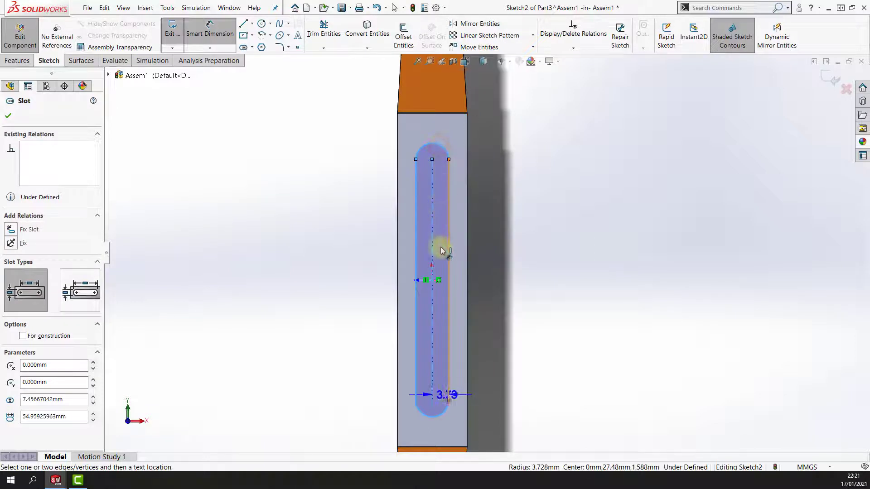
pyautogui.click(443, 414)
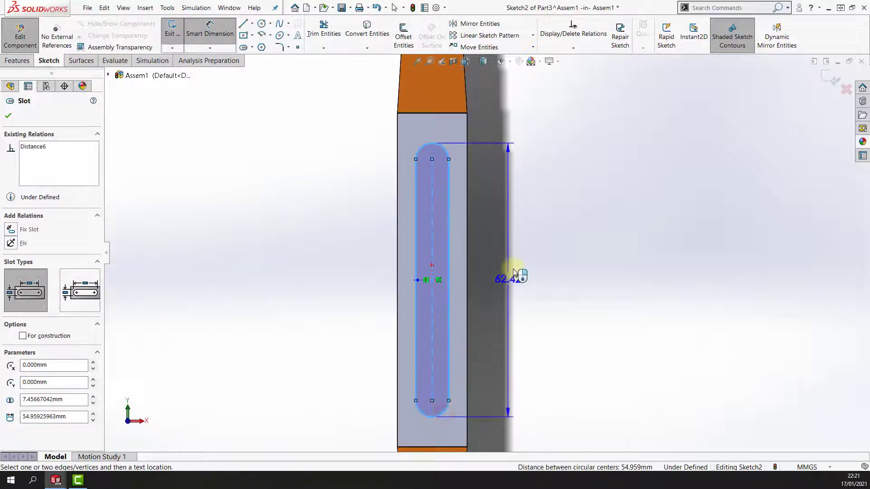
pyautogui.click(514, 271)
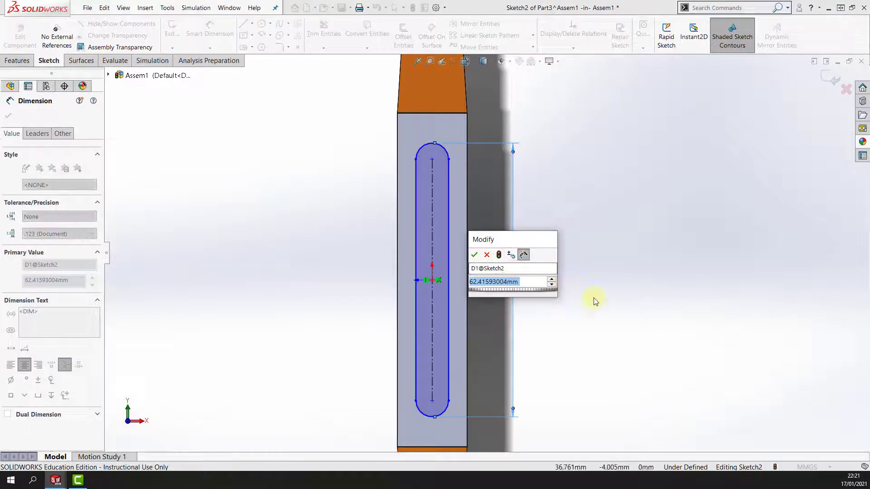
pyautogui.write('45')
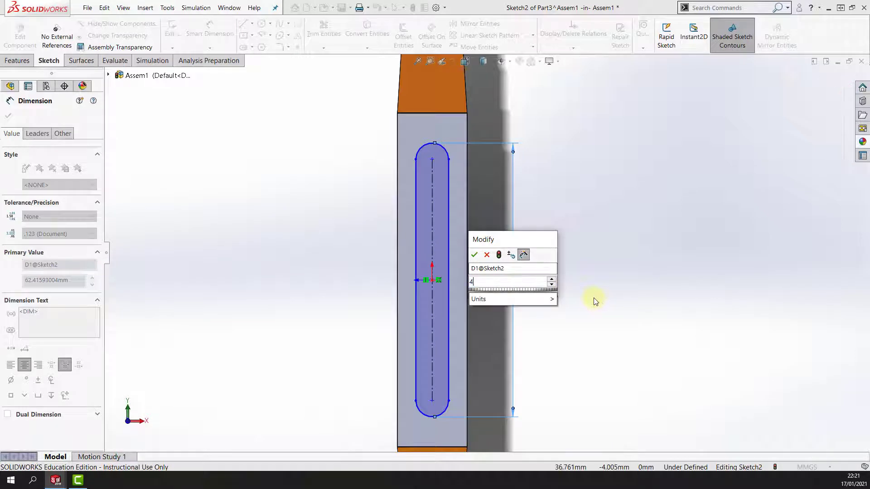
pyautogui.press('Return')
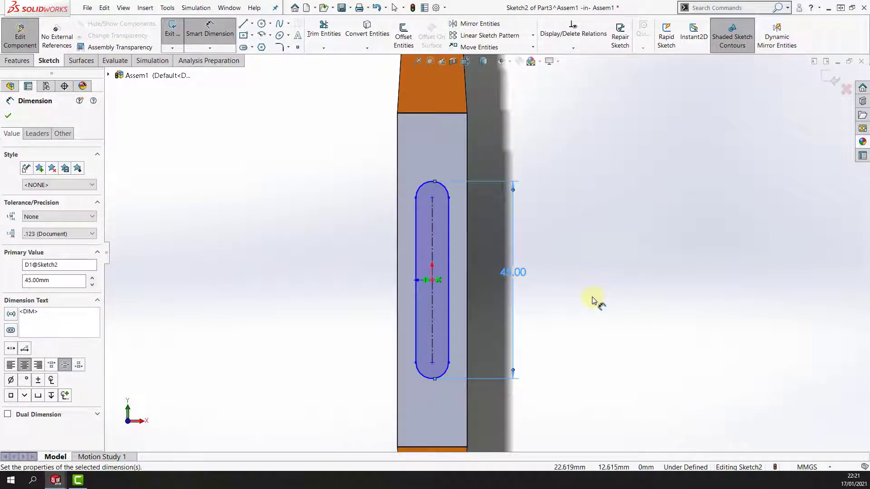
# - Dimension the radius of the slot's end arc as 4 mm
pyautogui.click(419, 187)
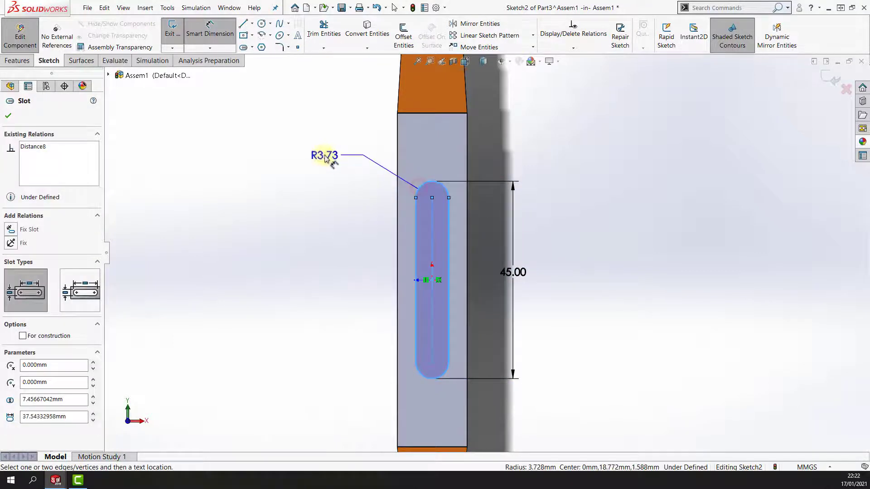
pyautogui.click(325, 157)
pyautogui.write('4')
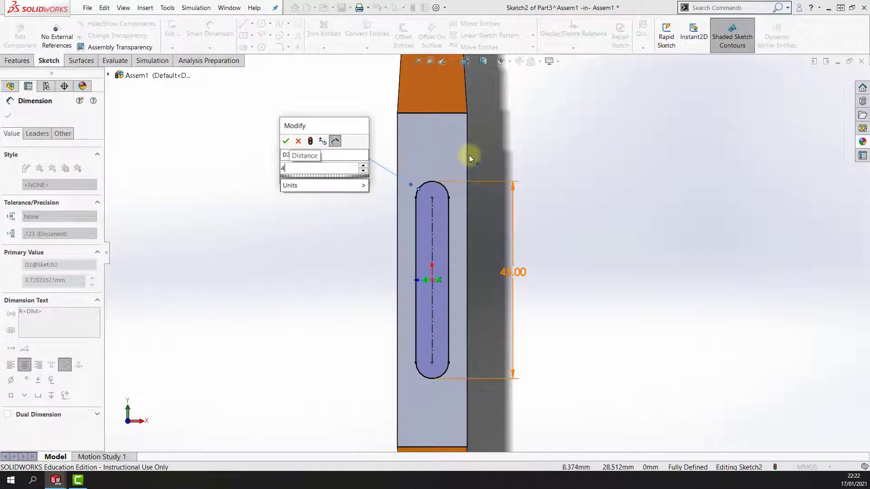
pyautogui.press('Return')
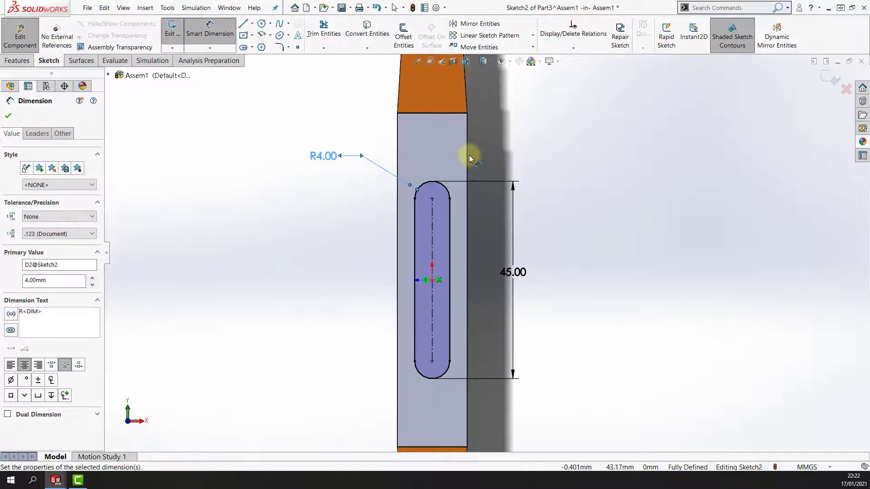
# - Cut the slot profile Through All in the cover plate and return to editing the assembly
pyautogui.hotkey('ctrl', '7')
pyautogui.scroll(-5, 469, 155)
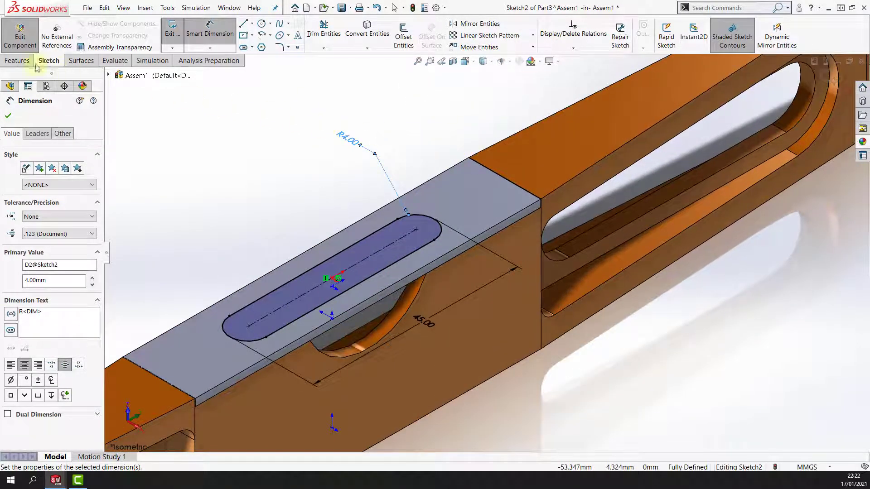
pyautogui.click(17, 60)
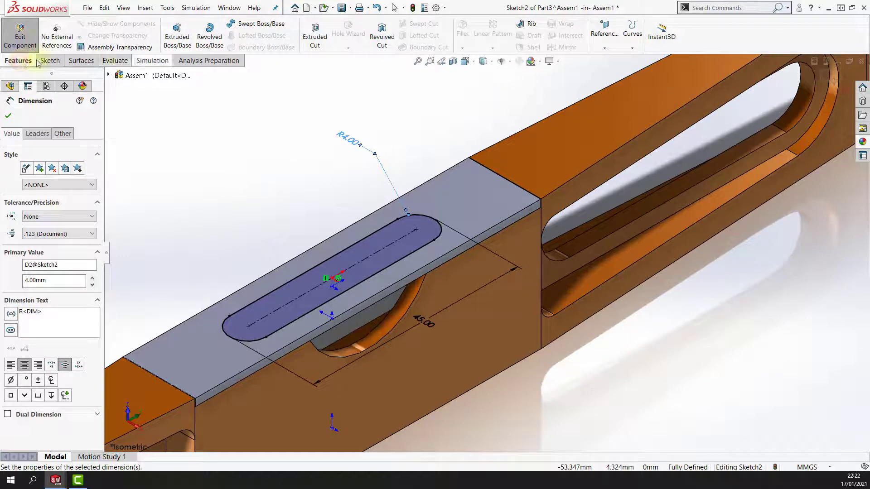
pyautogui.click(323, 42)
pyautogui.click(64, 179)
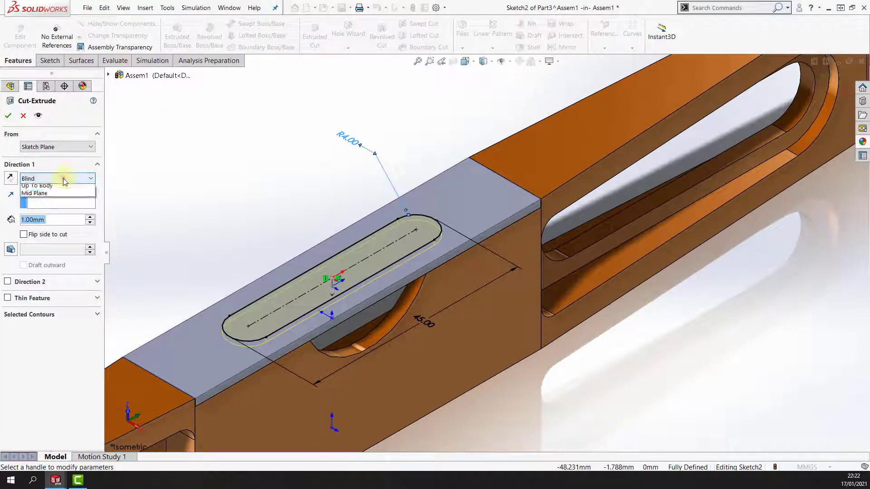
pyautogui.click(38, 192)
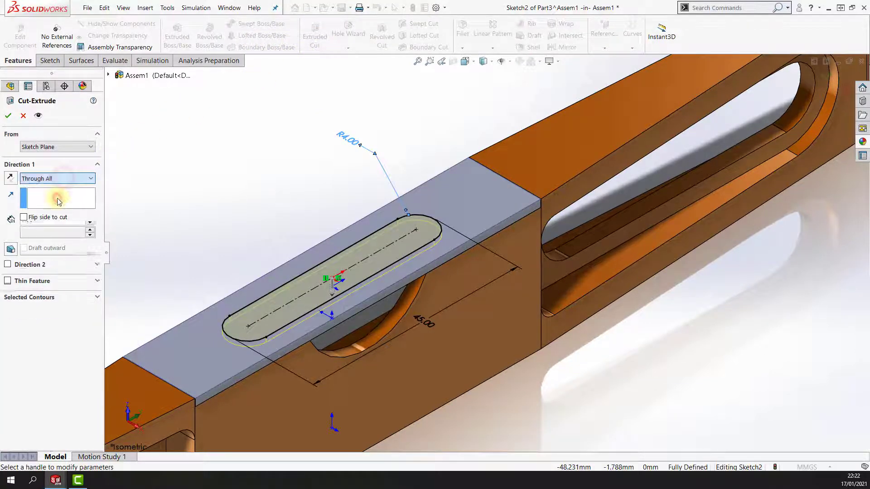
pyautogui.click(9, 116)
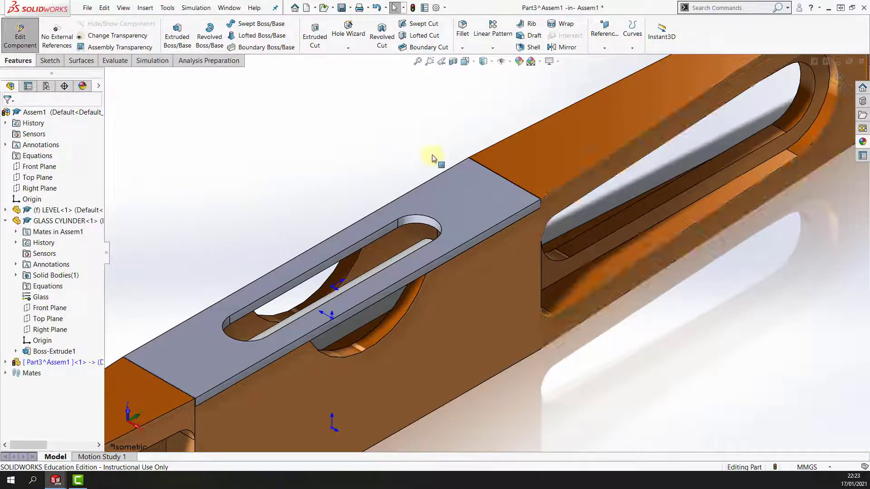
pyautogui.click(836, 80)
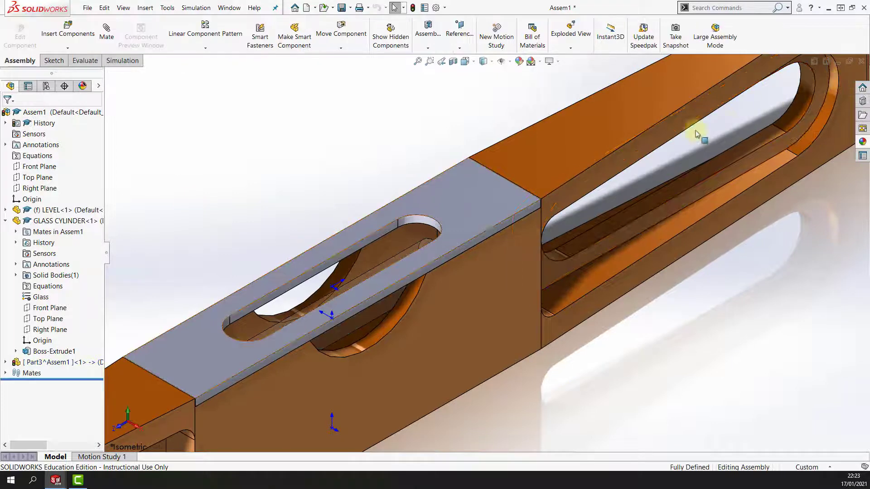
pyautogui.rightClick(57, 367)
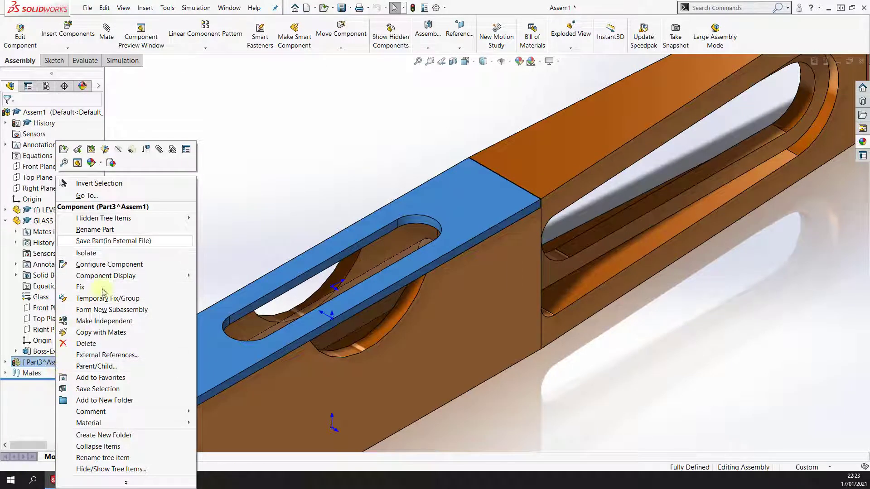
pyautogui.click(131, 241)
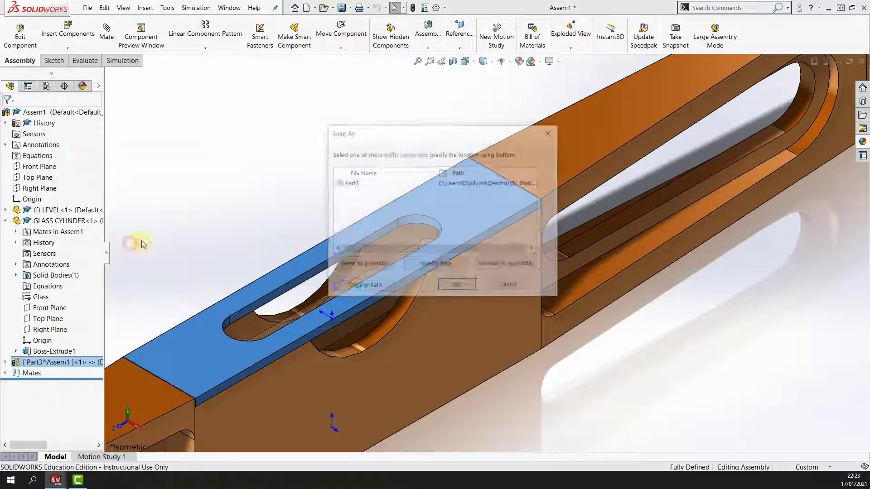
pyautogui.click(357, 183)
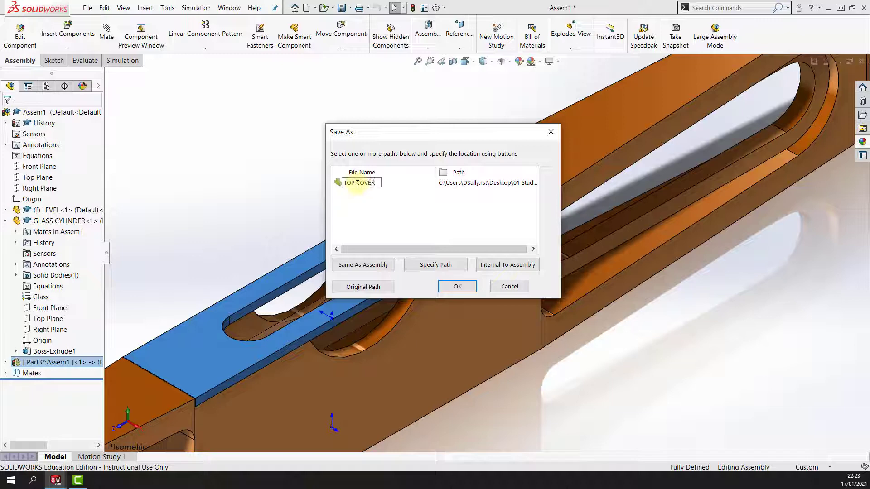
pyautogui.click(370, 267)
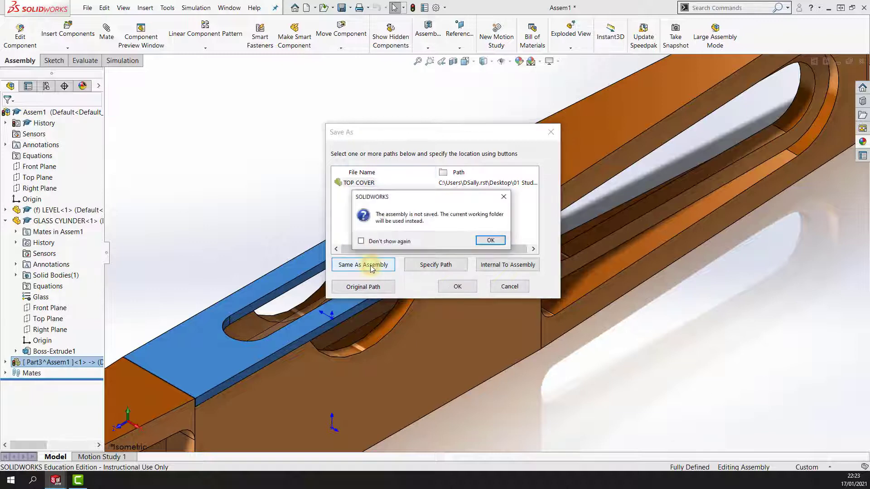
pyautogui.click(491, 241)
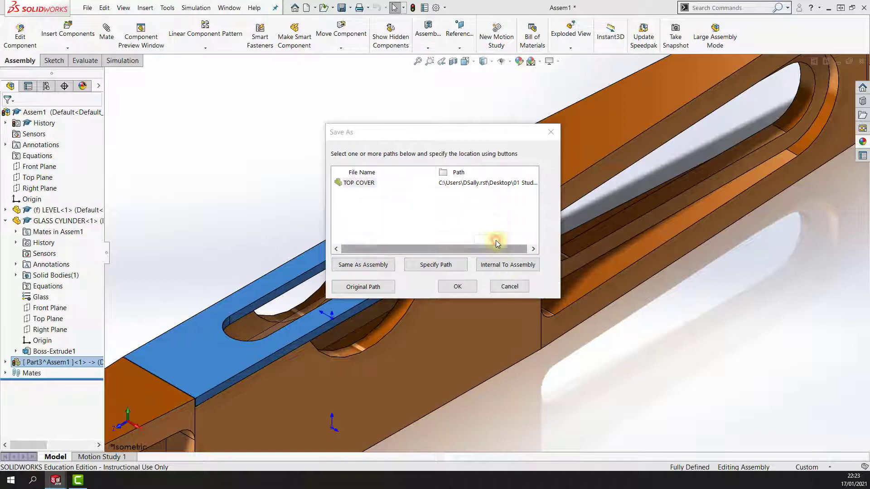
pyautogui.click(509, 287)
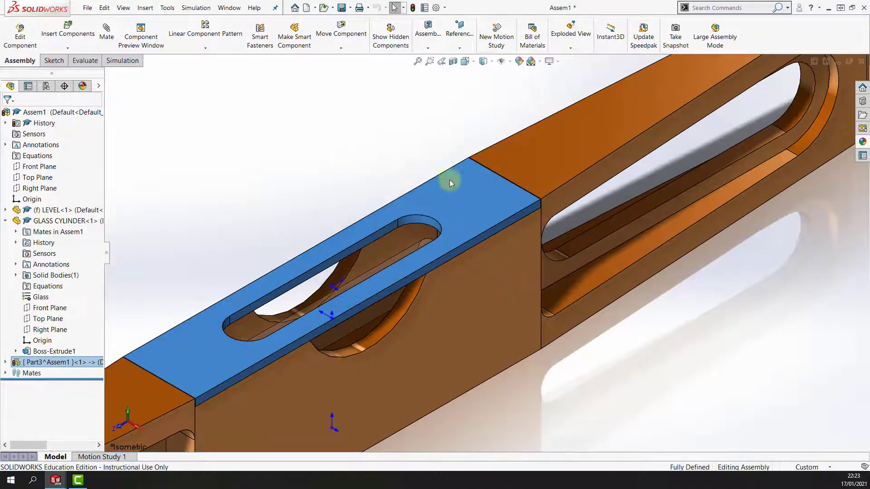
# - Save the assembly under the name LEVEL ASSY in the Level Assy folder
pyautogui.click(350, 8)
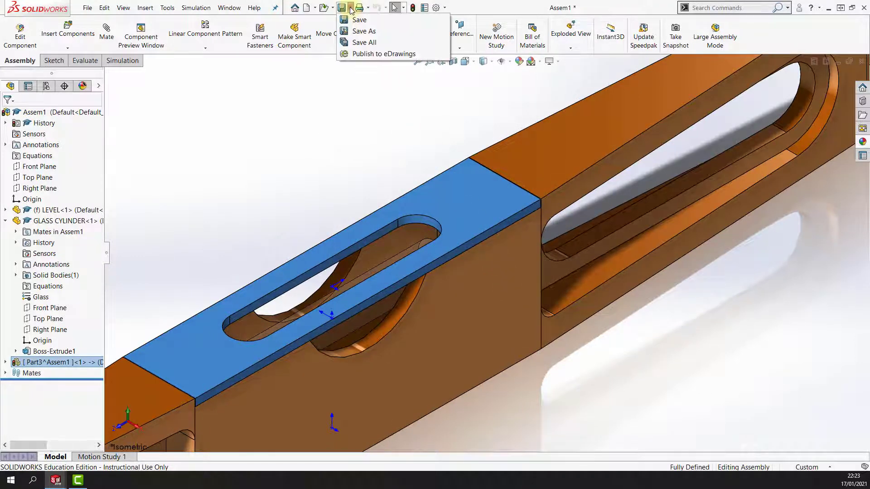
pyautogui.click(361, 33)
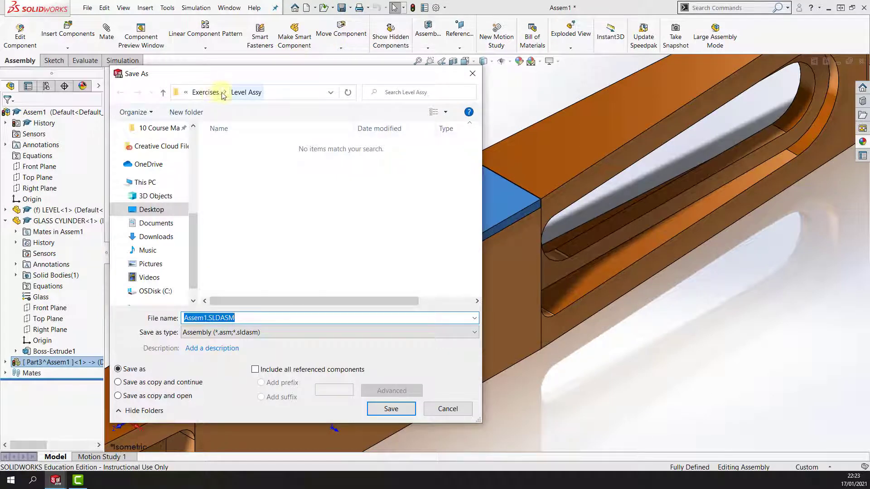
pyautogui.click(238, 93)
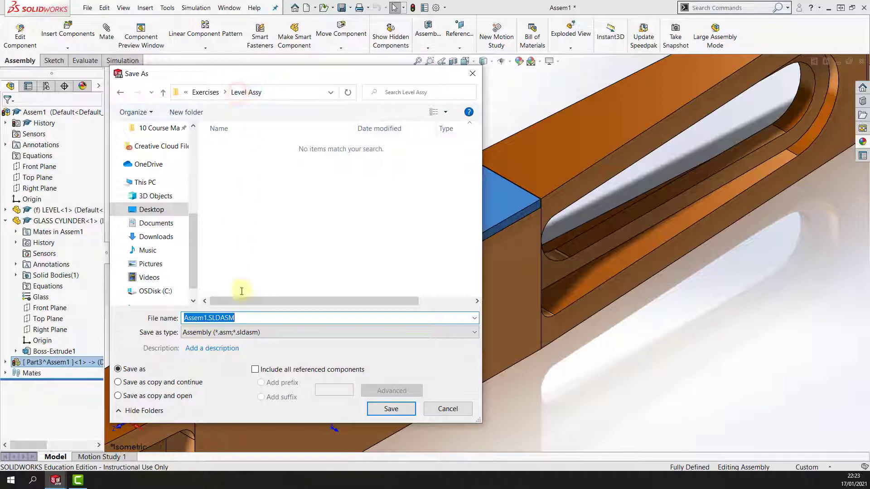
pyautogui.click(241, 318)
pyautogui.doubleClick(240, 318)
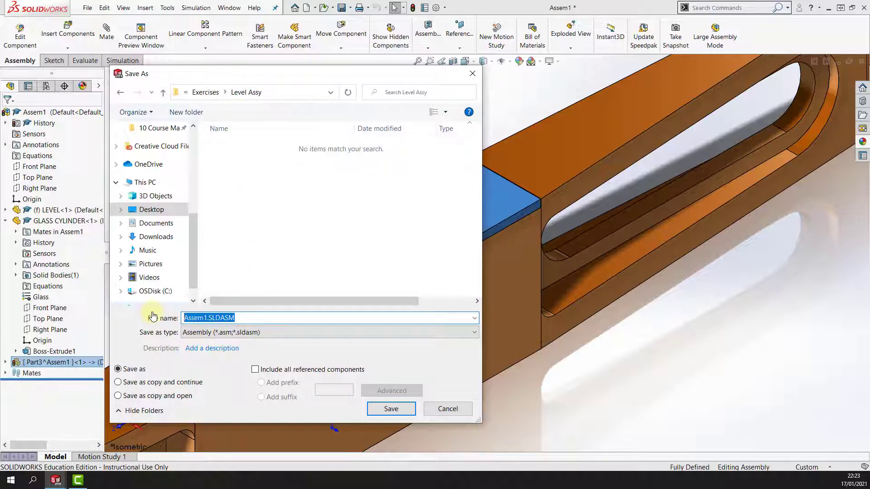
pyautogui.write('LEVEL ASSY')
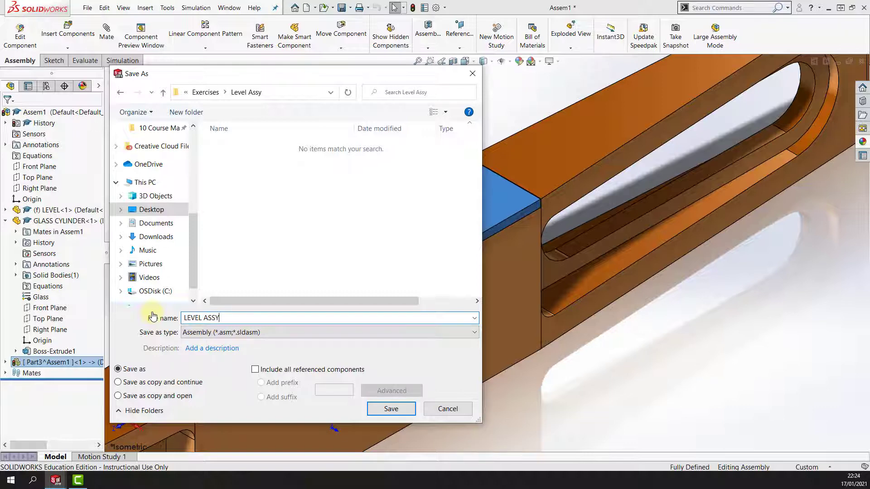
pyautogui.press('Return')
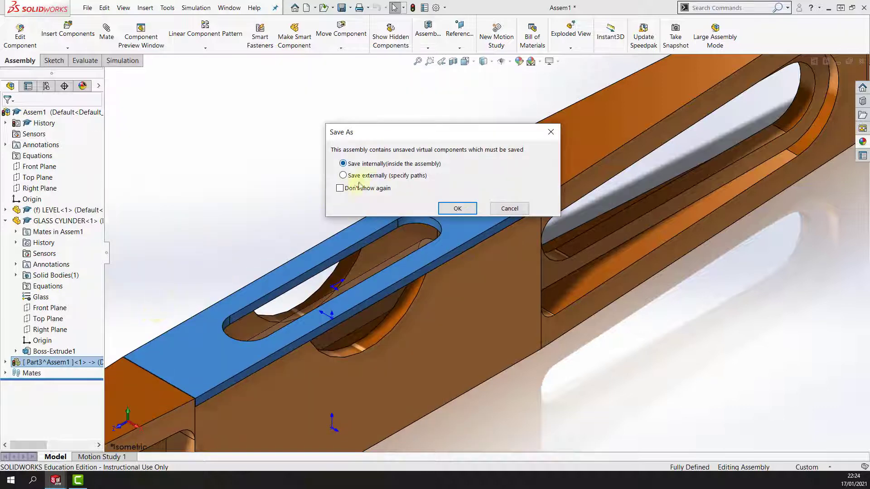
# - Save the virtual cover part externally as TOP COVER in the same folder as the assembly
pyautogui.click(343, 175)
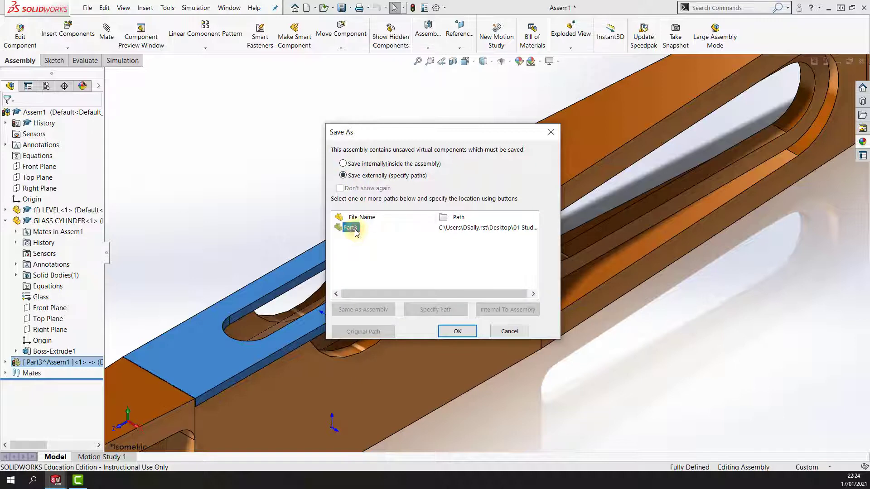
pyautogui.click(355, 228)
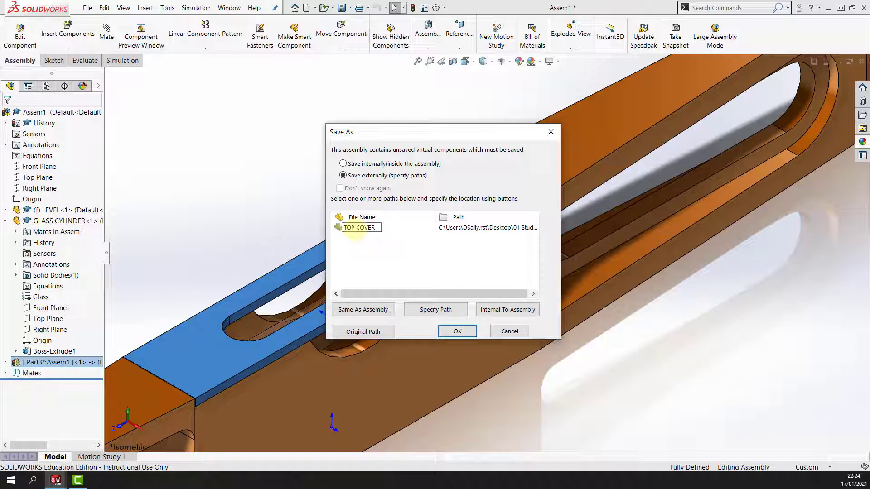
pyautogui.click(361, 309)
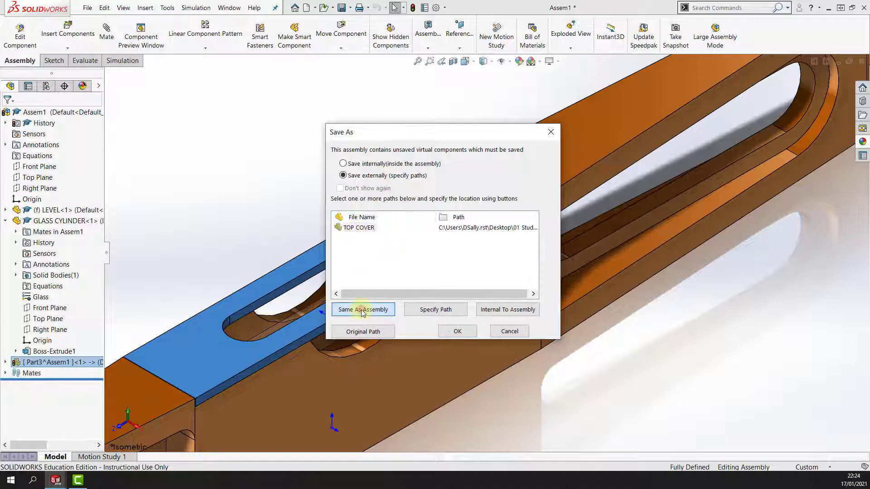
pyautogui.click(457, 331)
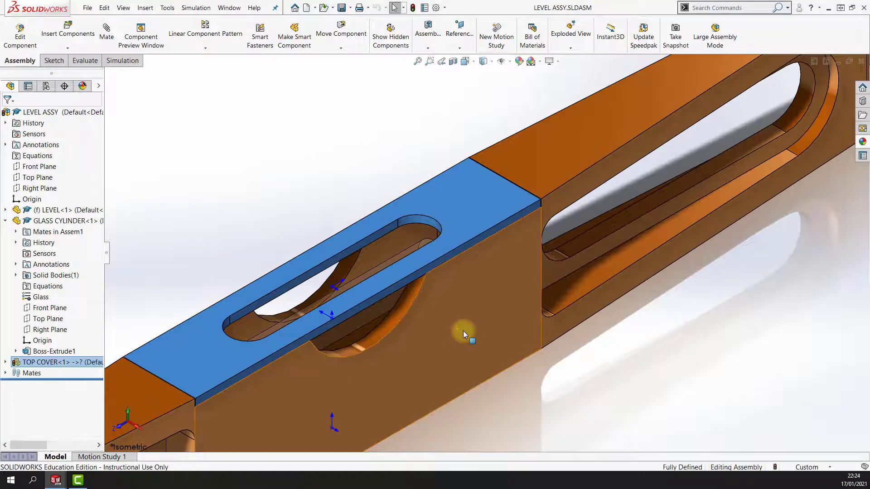
# - Check the files saved in the Level Assy folder without opening any of them
pyautogui.click(284, 205)
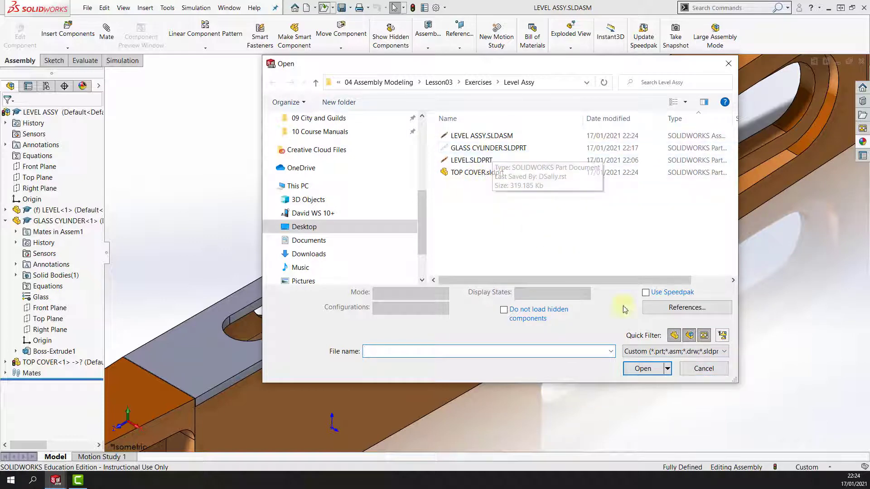
pyautogui.click(694, 367)
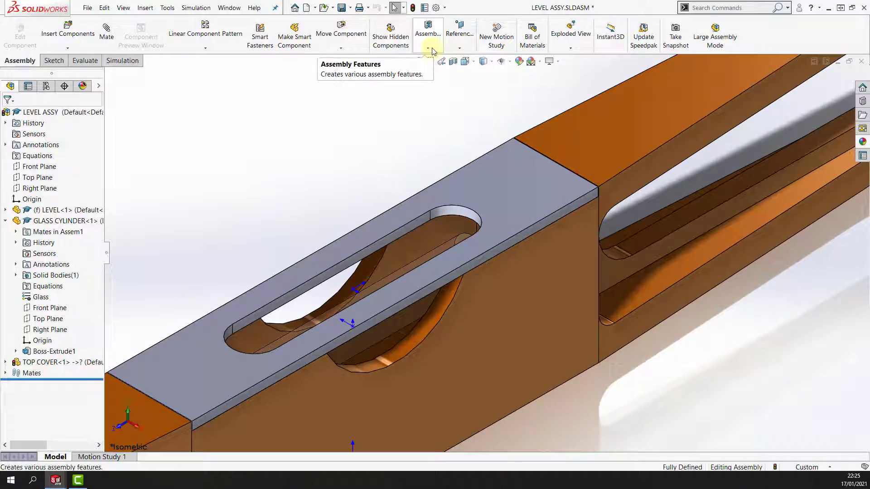
# - Start a Hole Series on the top cover's upper face and place one new hole centre beyond each end of the slot
pyautogui.click(429, 48)
pyautogui.click(369, 116)
pyautogui.click(500, 179)
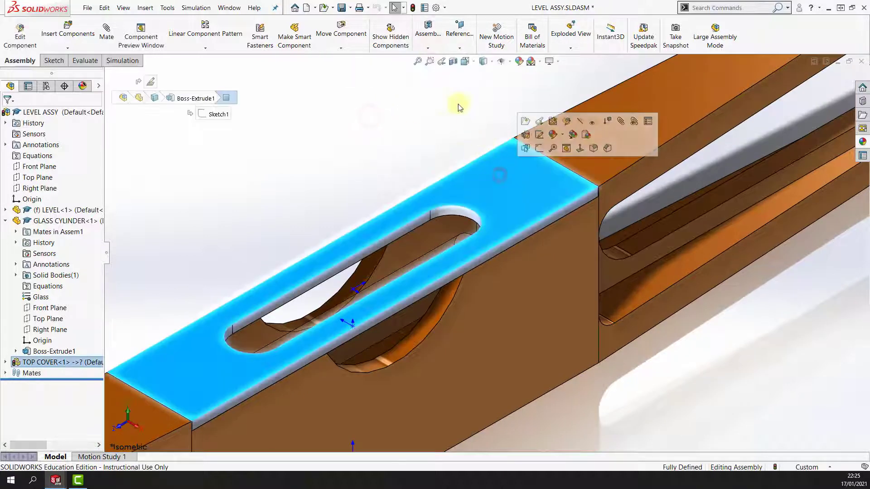
pyautogui.click(428, 48)
pyautogui.click(436, 60)
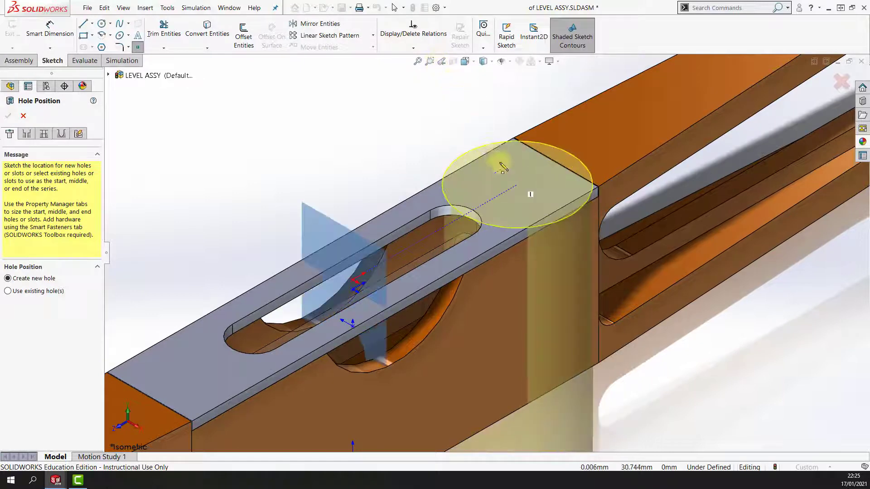
pyautogui.click(515, 185)
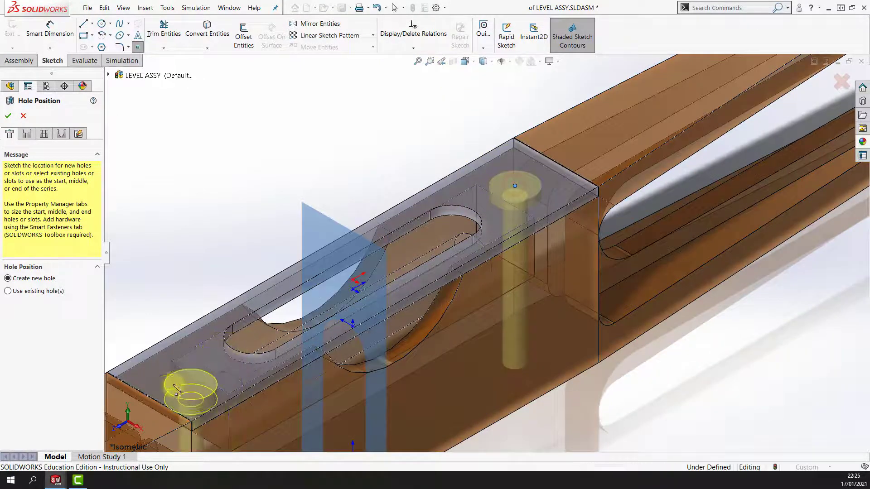
pyautogui.click(173, 385)
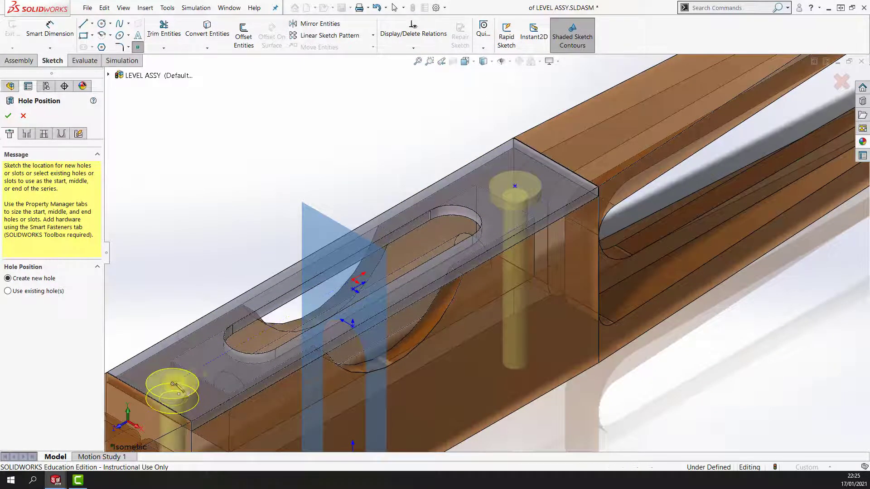
# - Align the two hole centre points and the origin with a Vertical relation
pyautogui.hotkey('ctrl', '8')
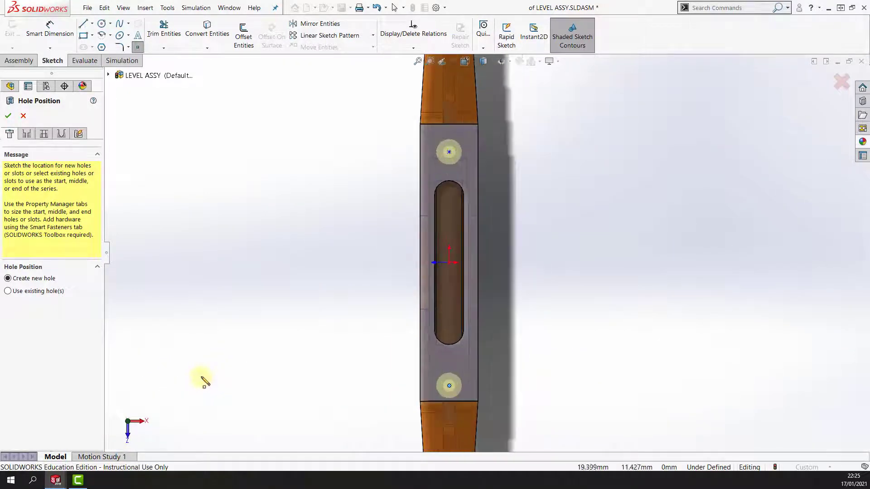
pyautogui.press('Escape')
pyautogui.keyDown('ctrl'); pyautogui.click(450, 152); pyautogui.keyUp('ctrl')
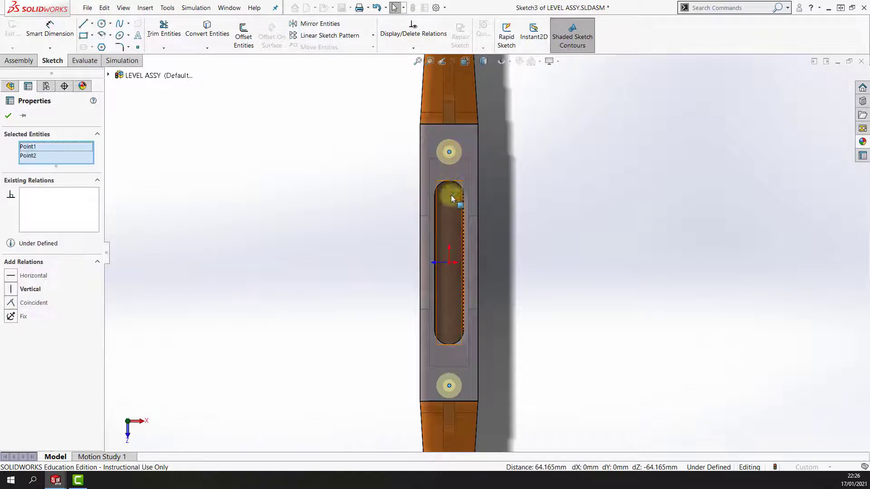
pyautogui.keyDown('ctrl'); pyautogui.click(449, 262); pyautogui.keyUp('ctrl')
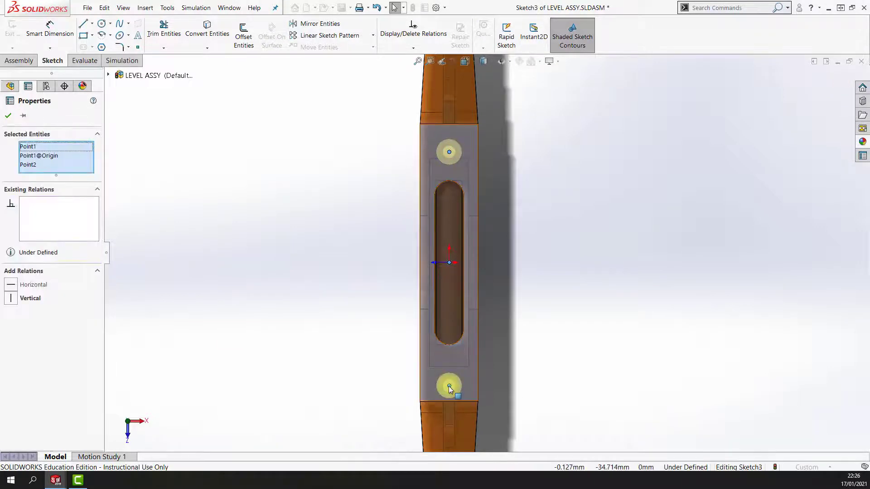
pyautogui.click(16, 299)
pyautogui.click(271, 243)
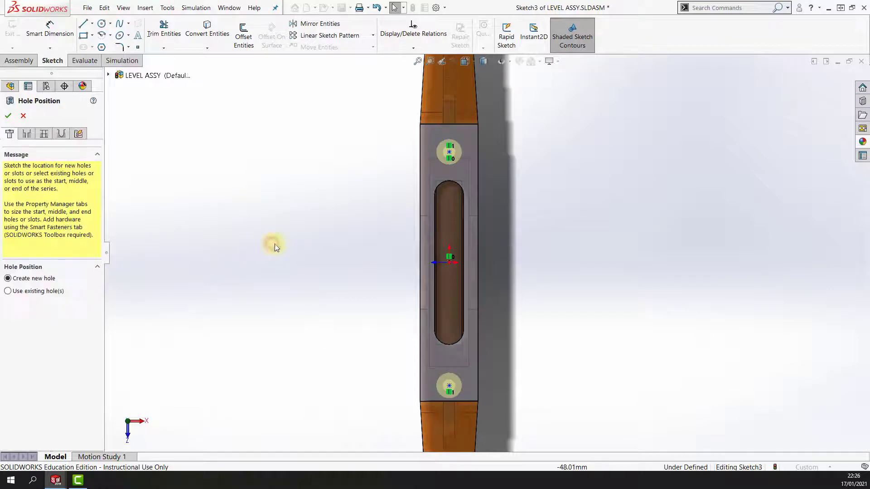
# - Dimension the distance between the two hole centres as 65 mm
pyautogui.moveTo(335, 251); pyautogui.dragTo(336, 203, button='right')
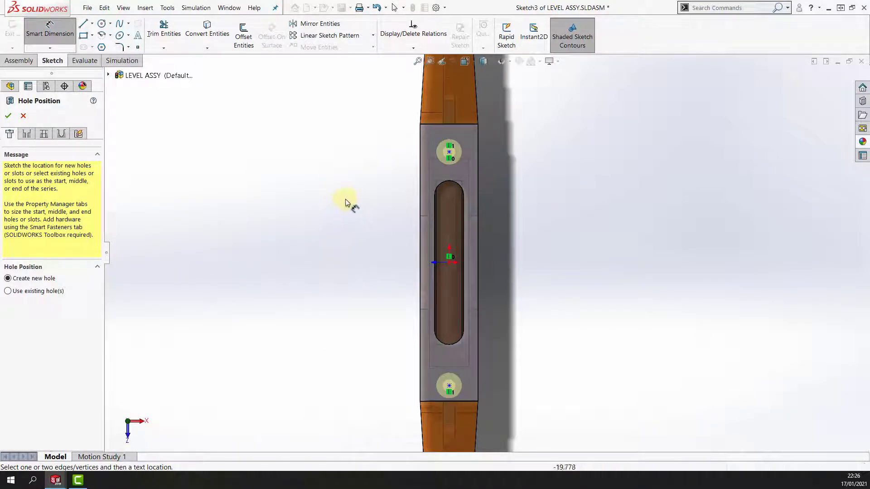
pyautogui.click(453, 156)
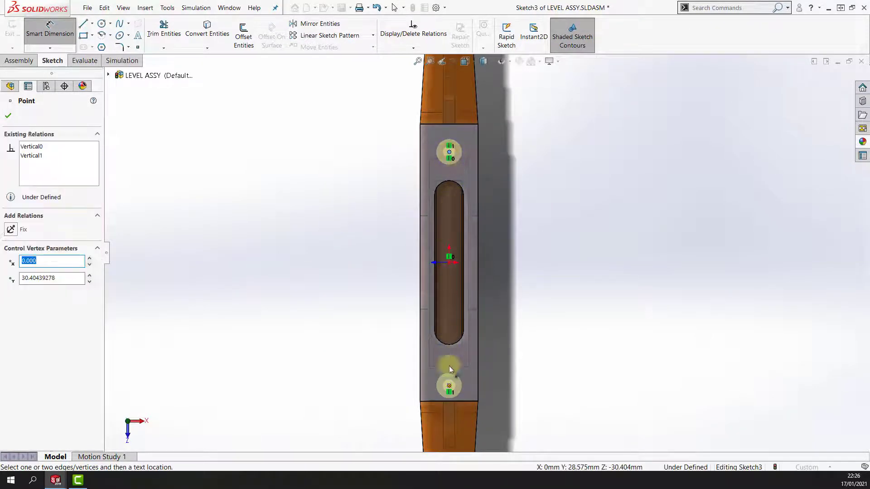
pyautogui.click(448, 384)
pyautogui.click(544, 275)
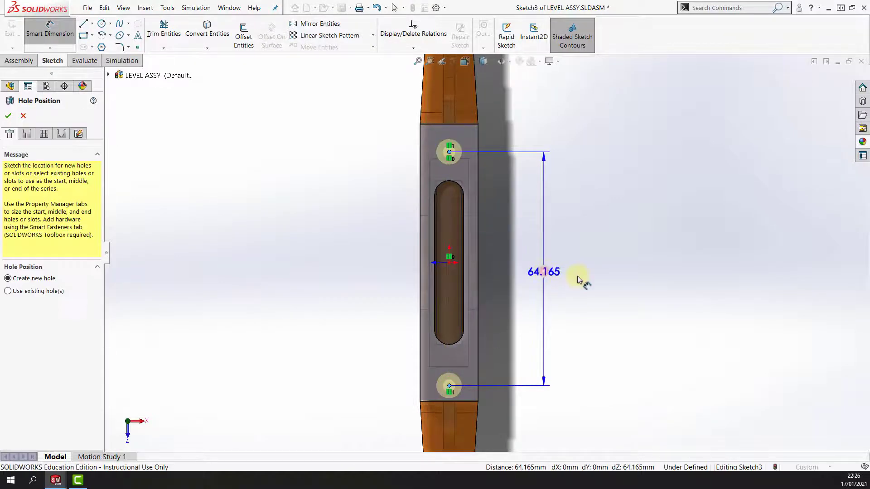
pyautogui.write('65')
pyautogui.press('Return')
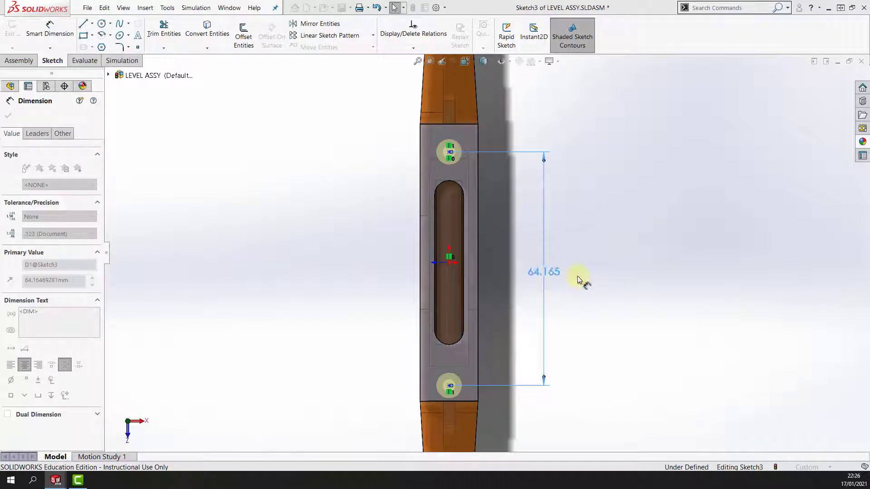
pyautogui.click(504, 230)
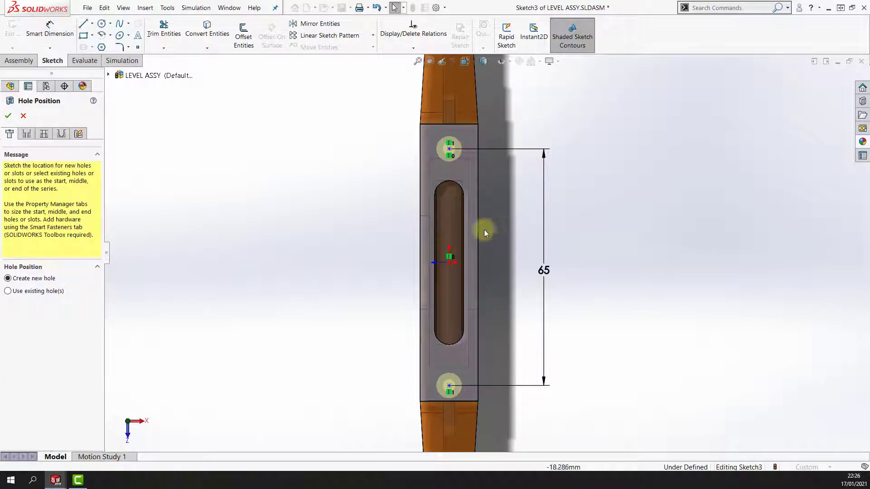
# - Dimension the distance from one hole centre to the origin as 32.5 mm
pyautogui.click(449, 149)
pyautogui.click(449, 263)
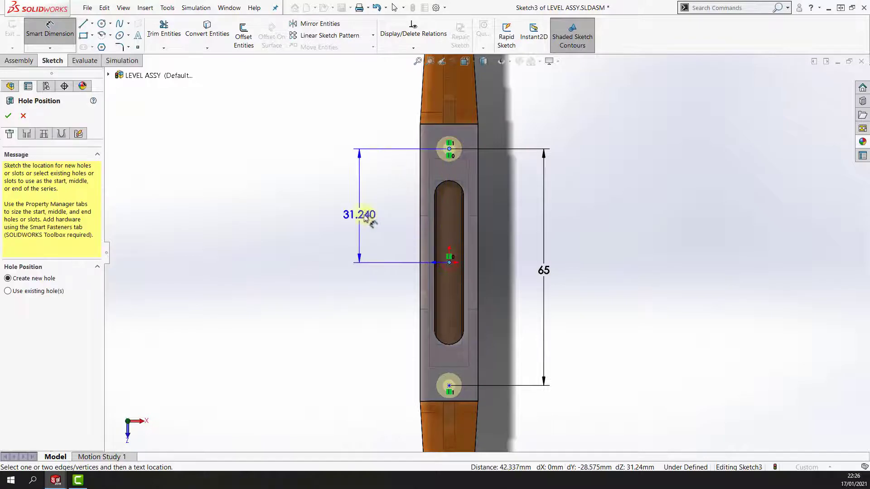
pyautogui.click(359, 213)
pyautogui.write('32.5')
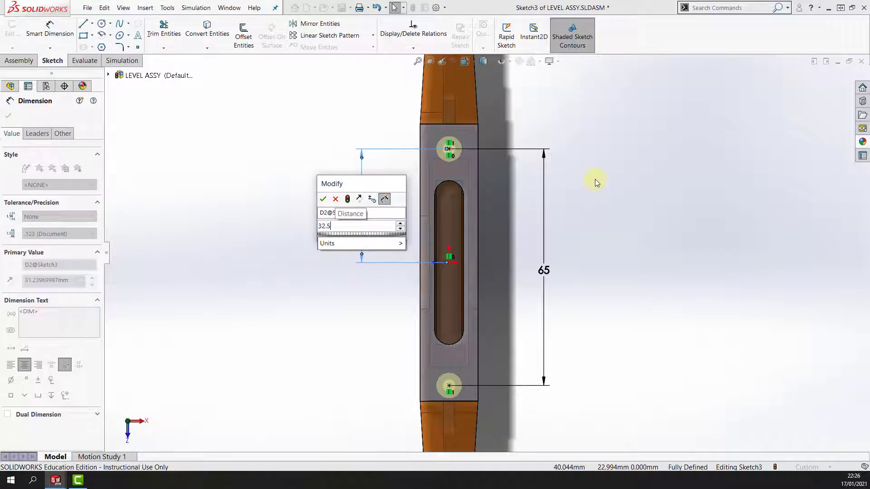
pyautogui.press('Return')
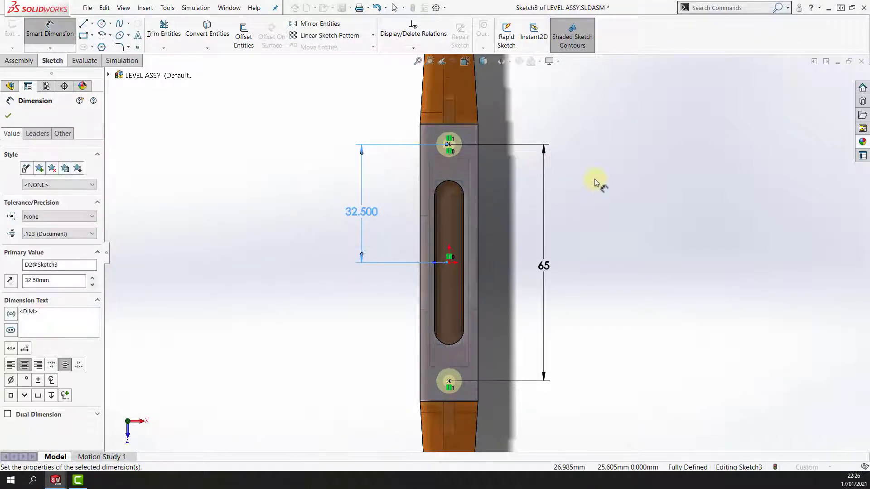
pyautogui.click(576, 172)
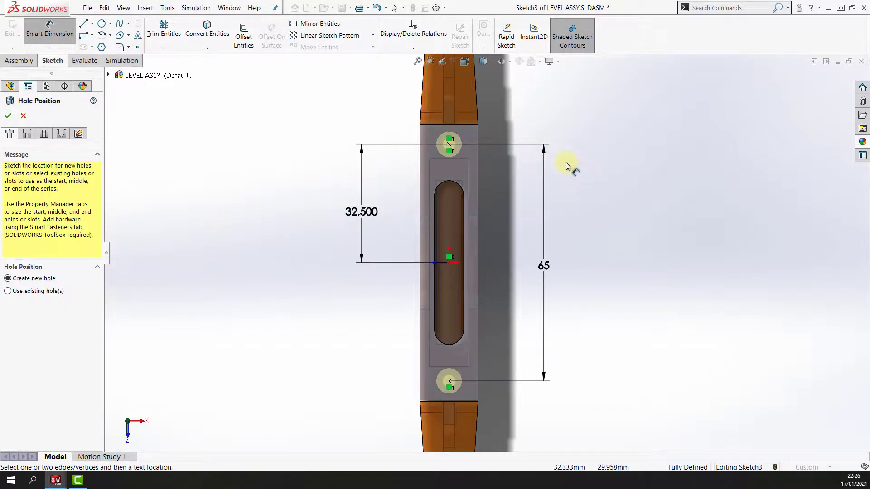
# - Specify the start hole as an ANSI Metric countersink for a flat head screw, size M2, with normal fit
pyautogui.hotkey('ctrl', '7')
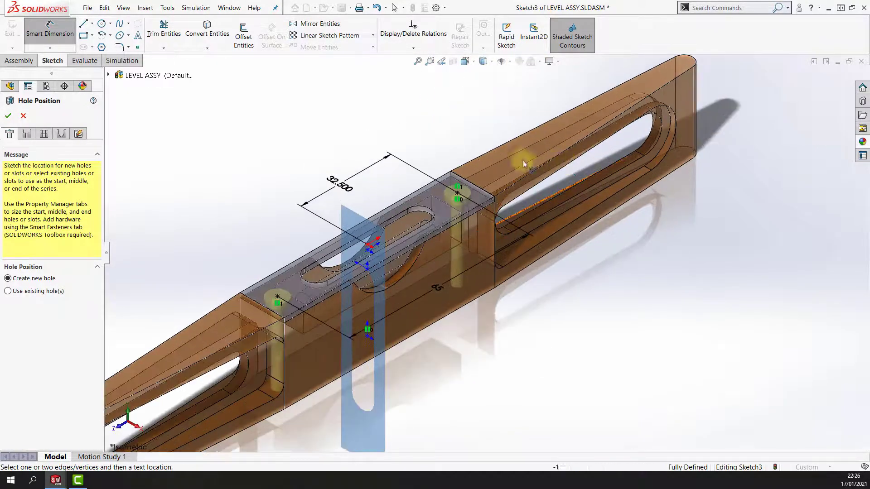
pyautogui.click(27, 134)
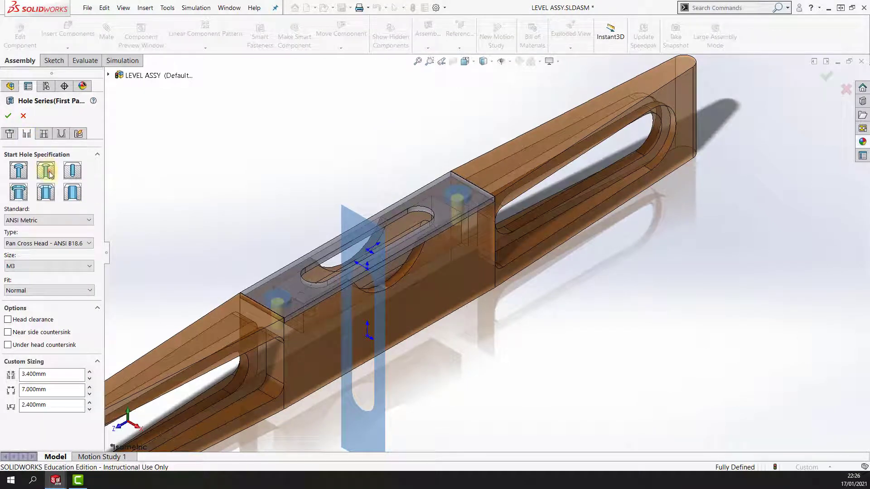
pyautogui.click(49, 192)
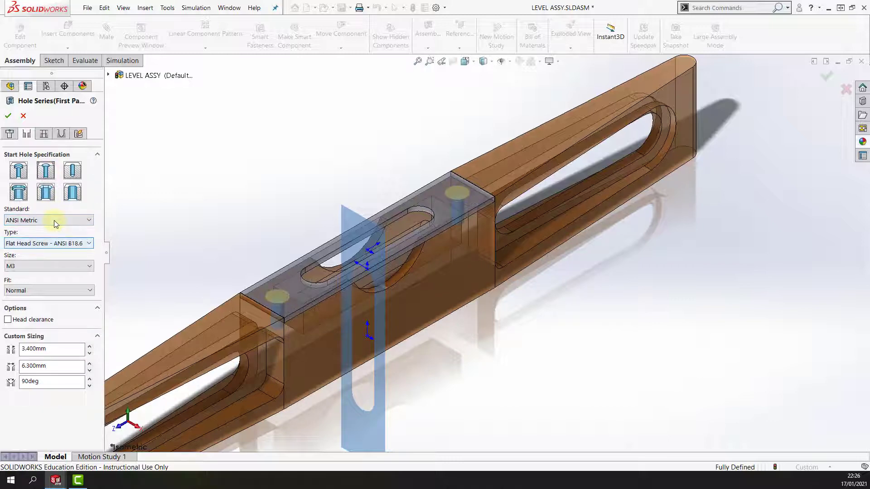
pyautogui.click(48, 265)
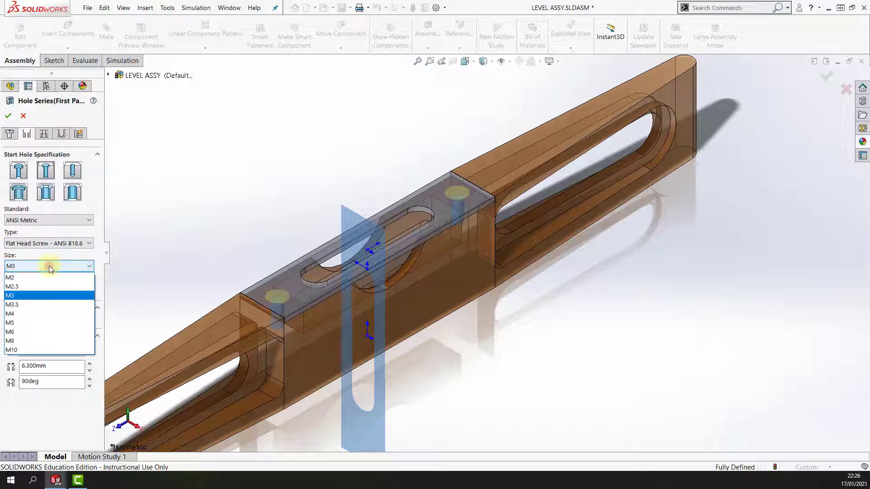
pyautogui.click(9, 278)
# - Complete the hole series with an auto-sized middle hole and an auto-sized M2x0.4 bottoming tapped end hole
pyautogui.click(44, 134)
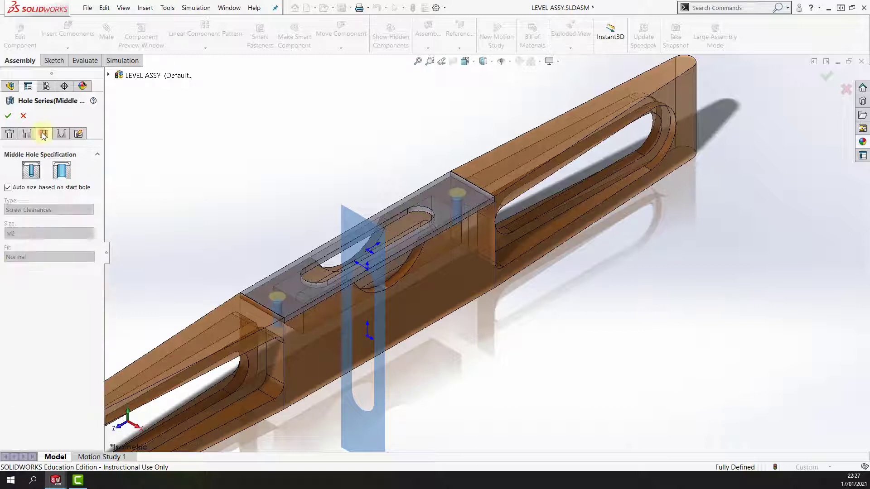
pyautogui.click(61, 134)
pyautogui.click(44, 134)
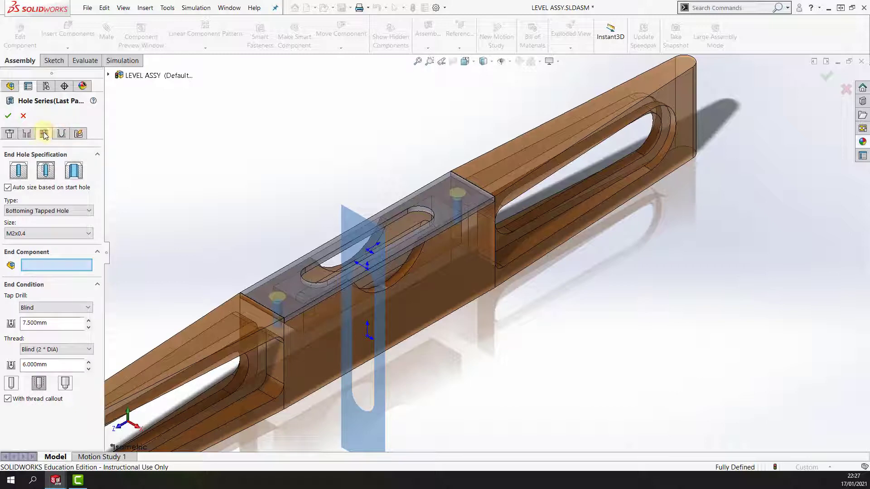
pyautogui.click(32, 169)
pyautogui.click(61, 135)
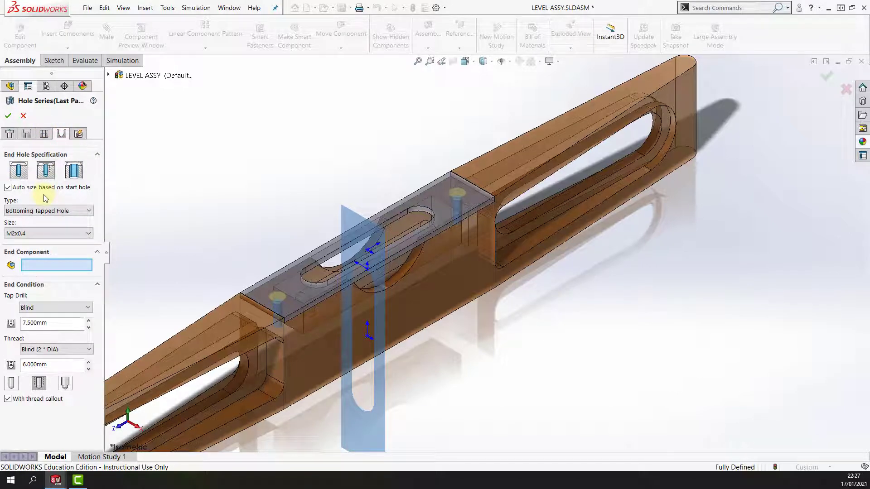
pyautogui.click(58, 211)
pyautogui.click(63, 213)
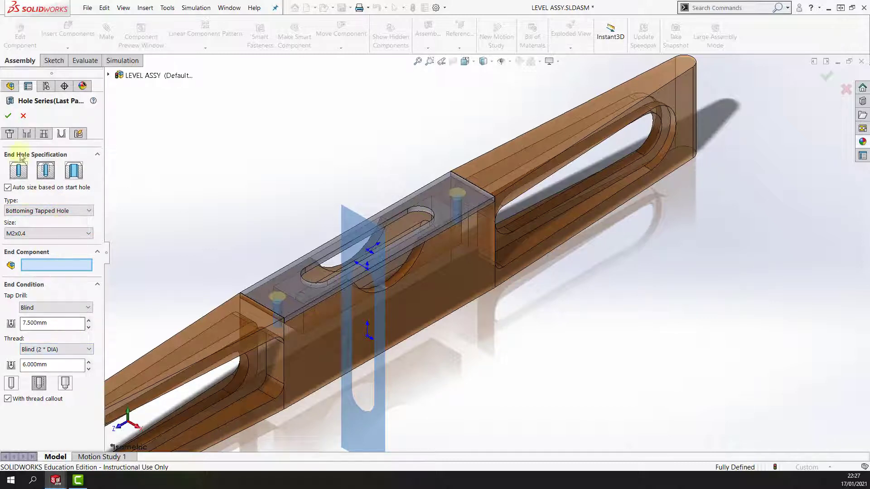
pyautogui.click(9, 116)
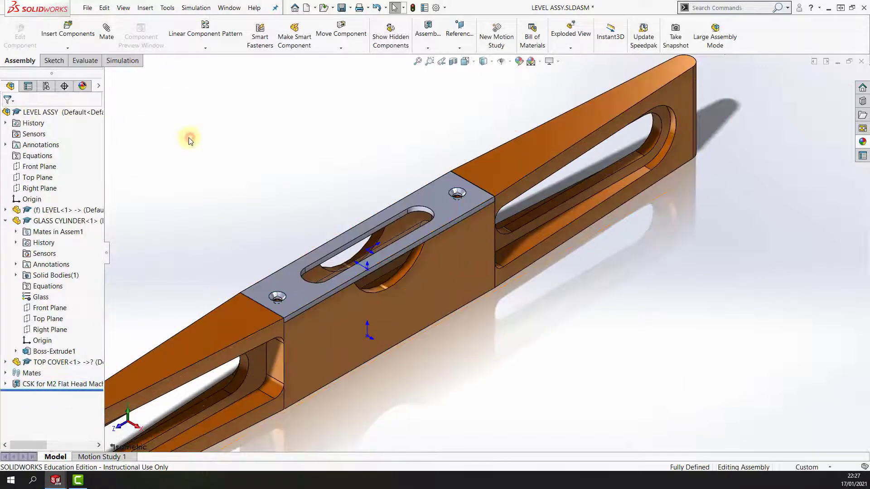
# - Populate the countersunk hole series with M2 flat head screws using Smart Fasteners and save the assembly
pyautogui.click(260, 38)
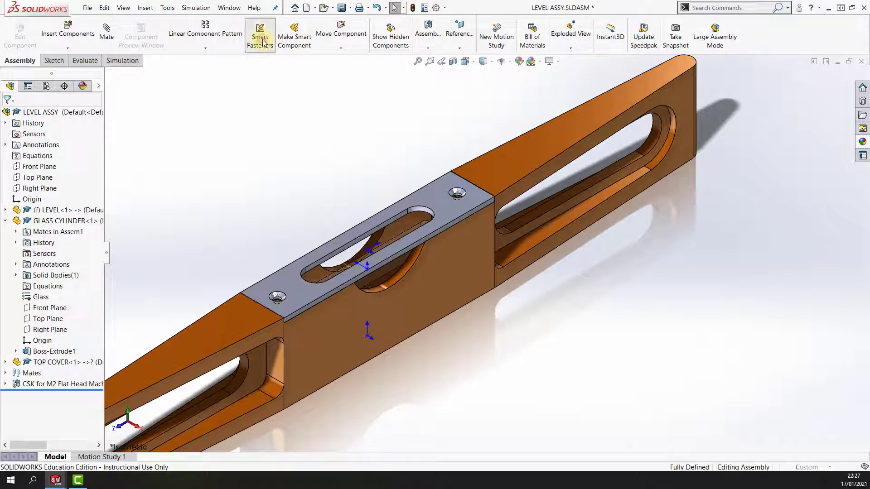
pyautogui.click(459, 193)
pyautogui.click(36, 179)
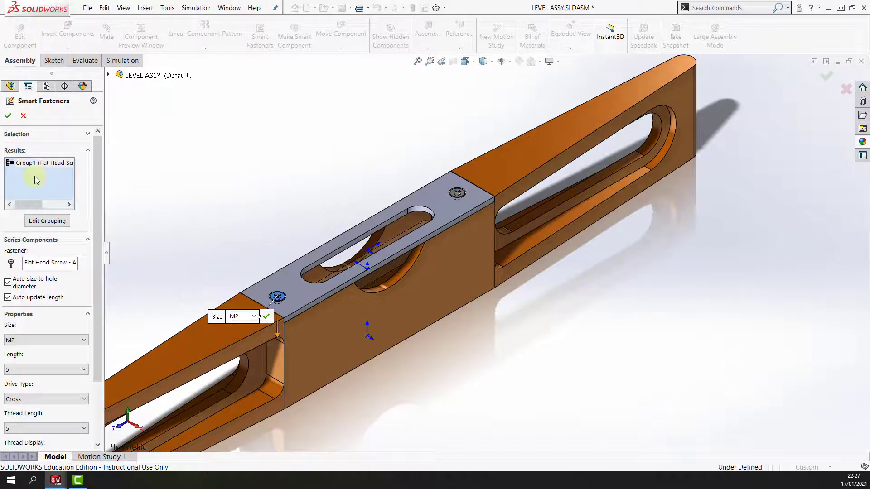
pyautogui.click(9, 117)
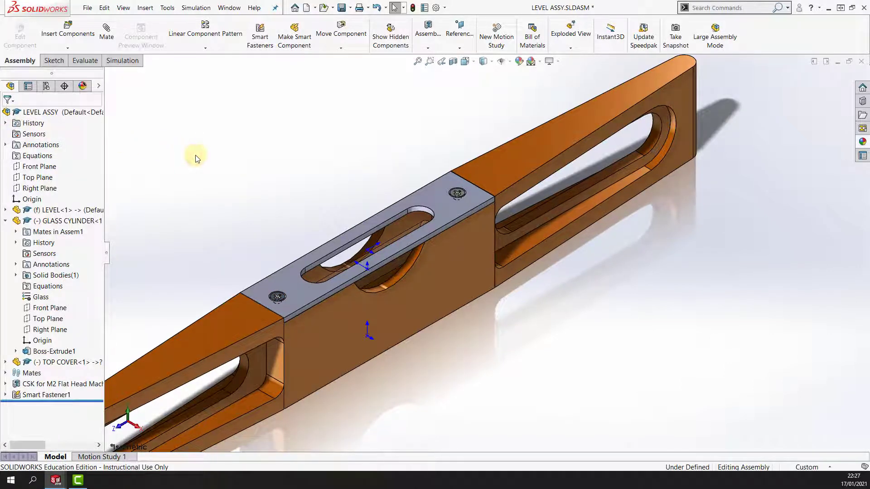
pyautogui.press('f')
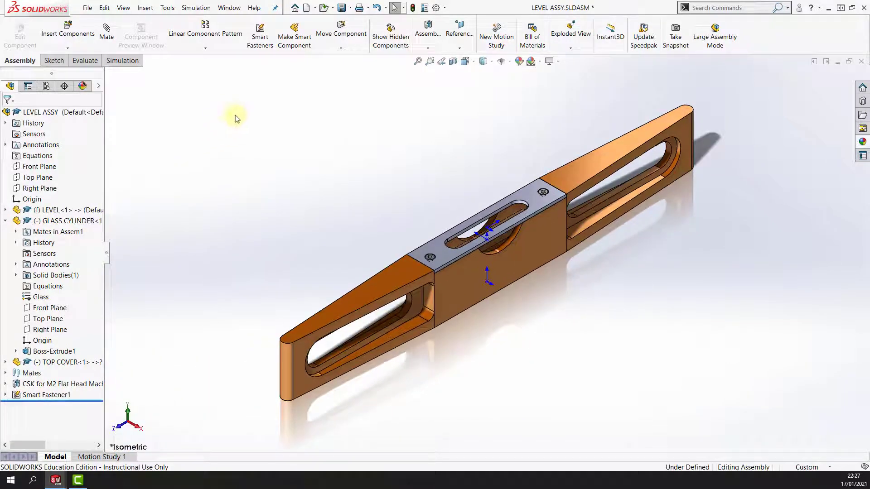
pyautogui.click(342, 8)
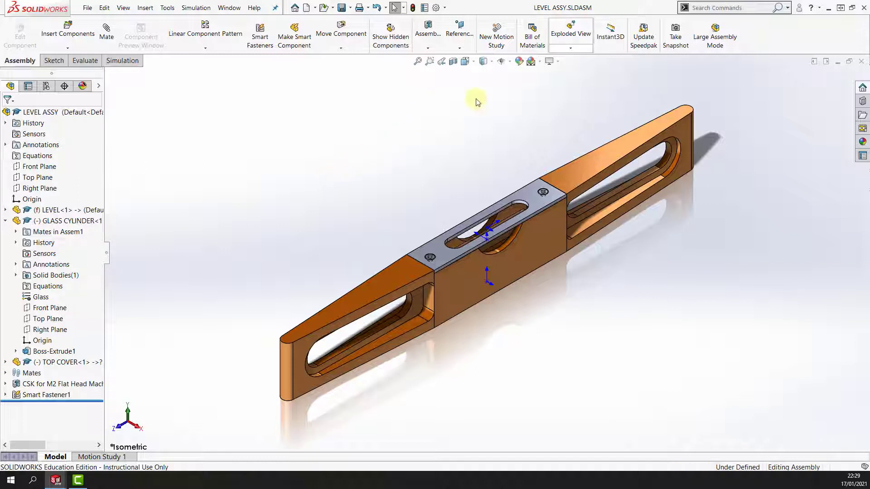
# - Start an exploded view with auto-spacing on drag and spread both screws, the top cover and the glass cylinder upward along Y
pyautogui.click(571, 48)
pyautogui.click(577, 59)
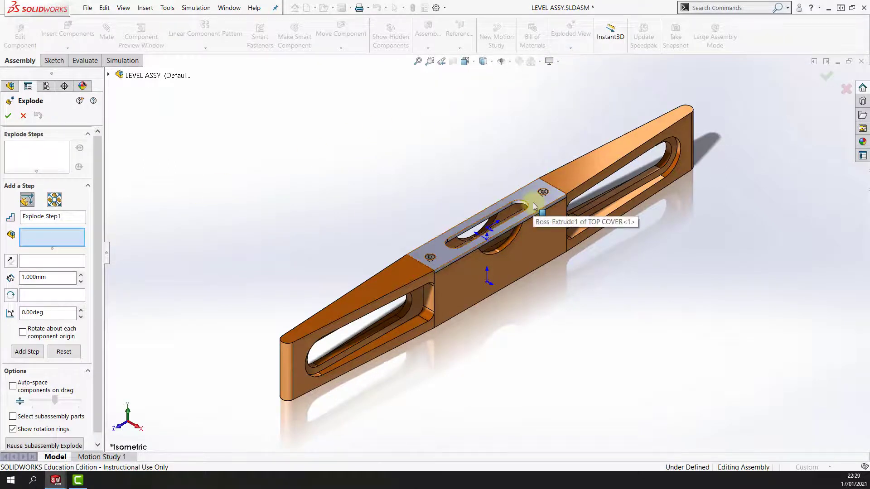
pyautogui.click(14, 388)
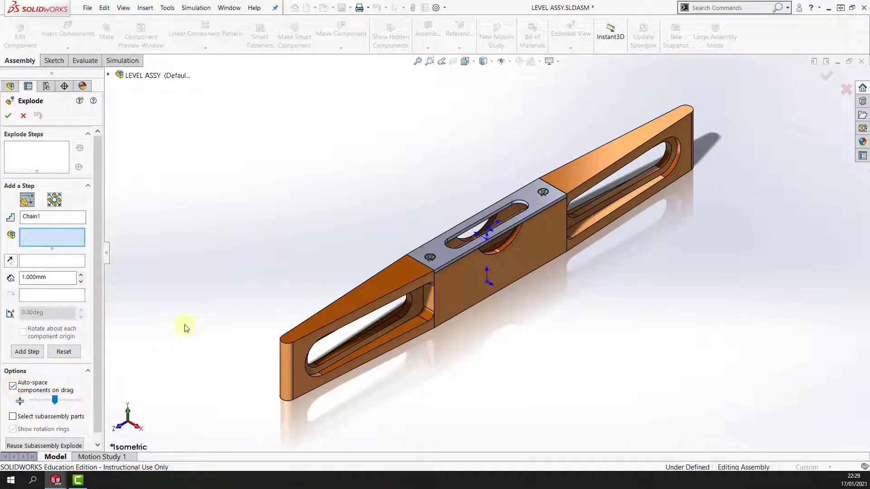
pyautogui.click(546, 192)
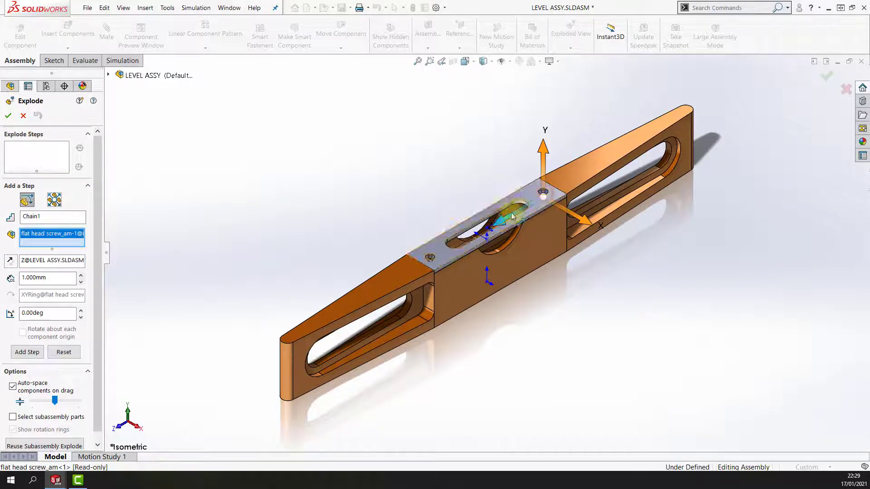
pyautogui.click(430, 258)
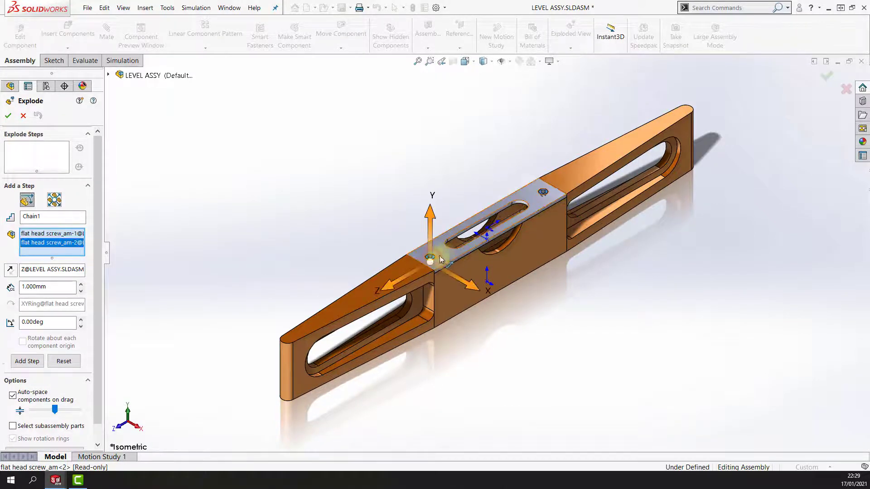
pyautogui.click(471, 248)
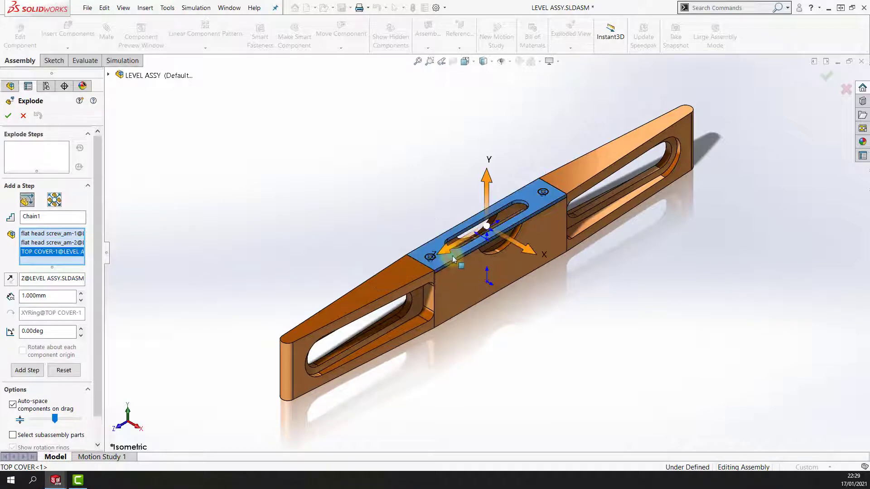
pyautogui.scroll(-5, 505, 239)
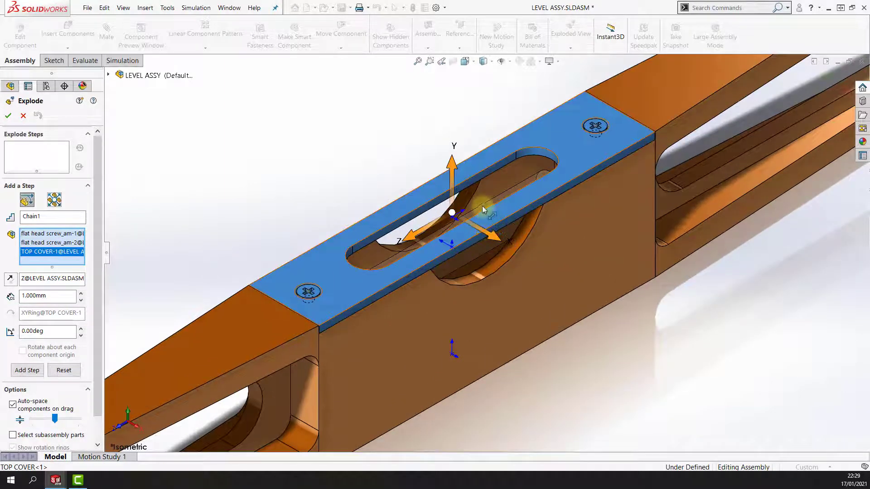
pyautogui.click(109, 76)
pyautogui.click(154, 185)
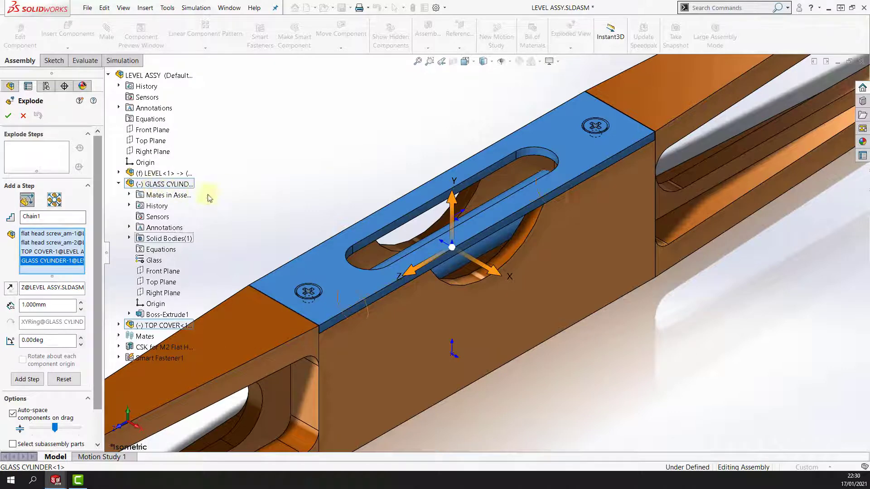
pyautogui.scroll(5, 387, 224)
pyautogui.scroll(2, 399, 226)
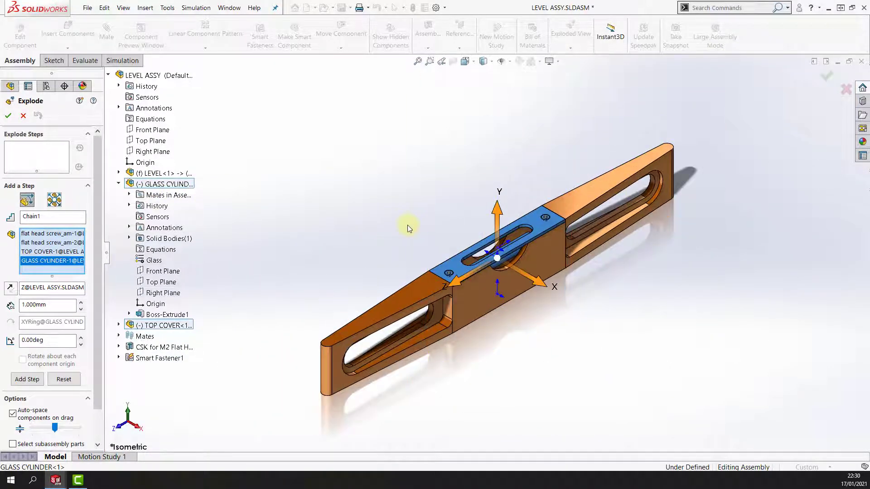
pyautogui.moveTo(495, 216); pyautogui.dragTo(484, 141)
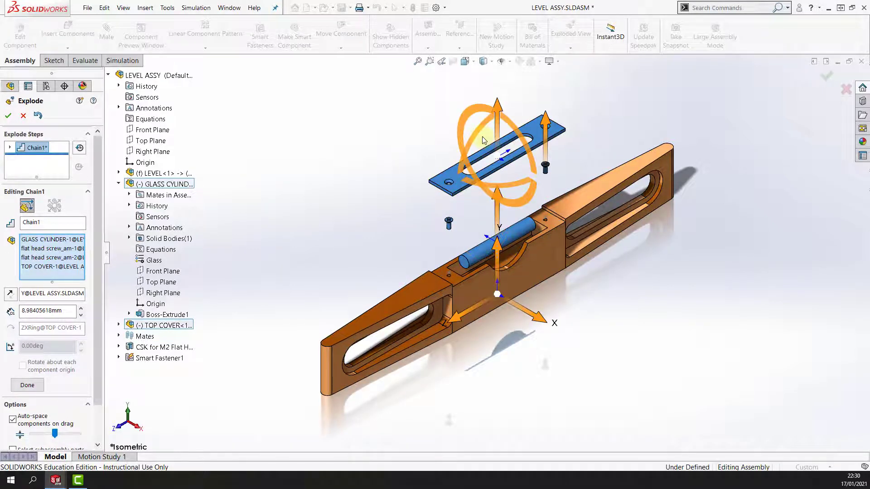
# - Add a second explode step that moves the top cover and both screws about 9 mm down along Y
pyautogui.click(10, 148)
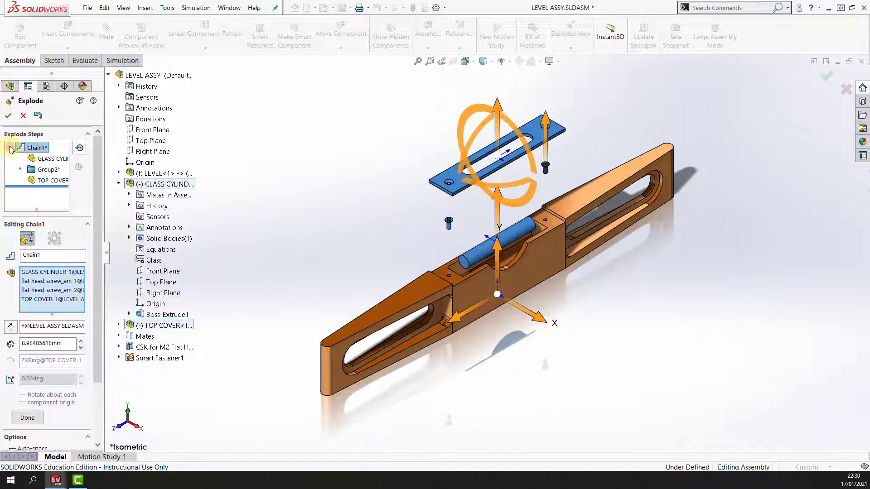
pyautogui.click(20, 170)
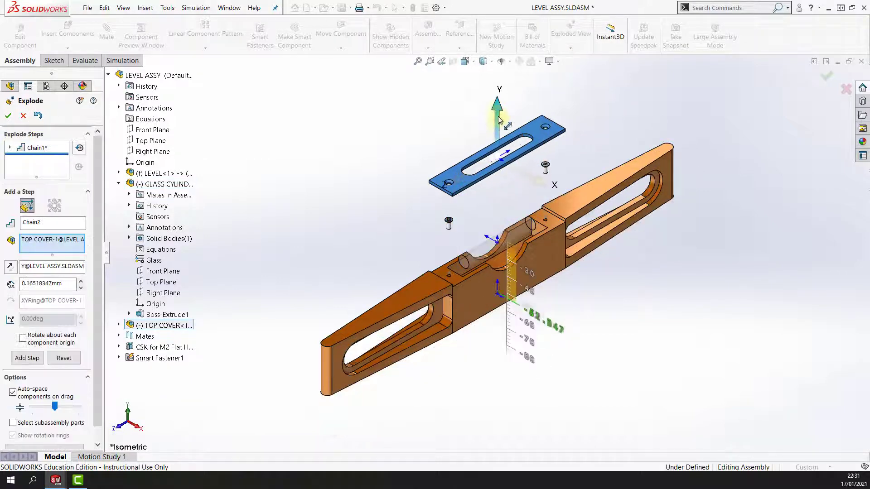
pyautogui.moveTo(507, 173); pyautogui.dragTo(508, 188)
pyautogui.click(546, 174)
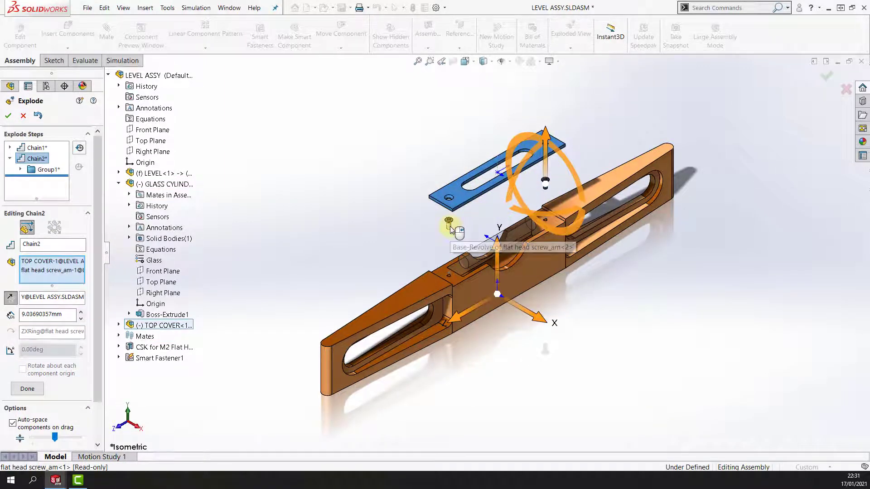
pyautogui.click(450, 227)
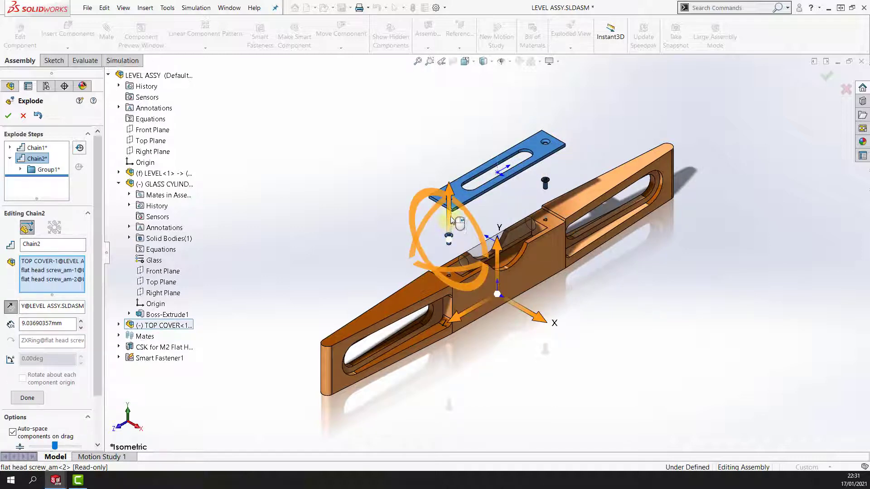
pyautogui.moveTo(450, 219); pyautogui.dragTo(447, 177)
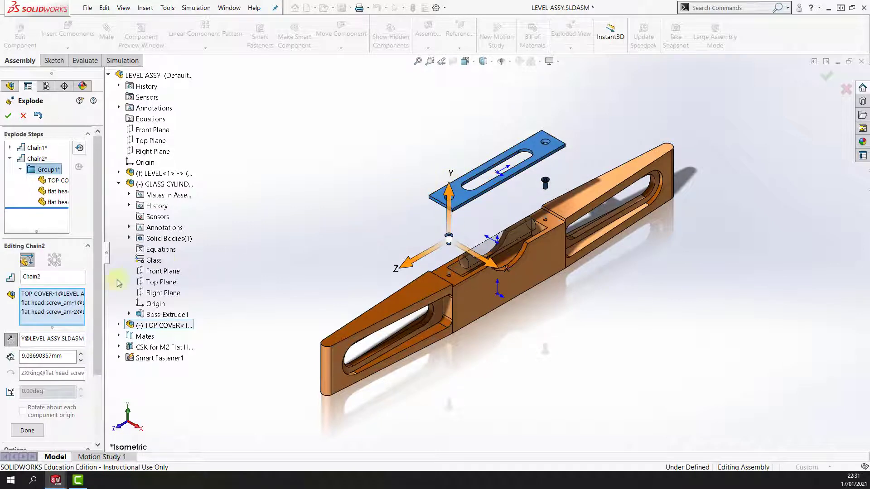
# - Remove the top cover from the second explode step and raise the two screws about 46 mm along Y above the cover
pyautogui.rightClick(68, 297)
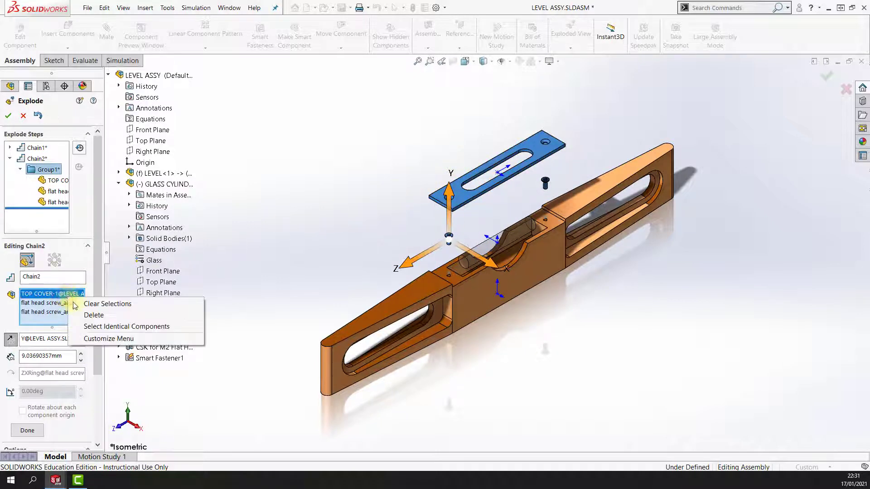
pyautogui.click(94, 314)
pyautogui.moveTo(446, 221); pyautogui.dragTo(434, 127)
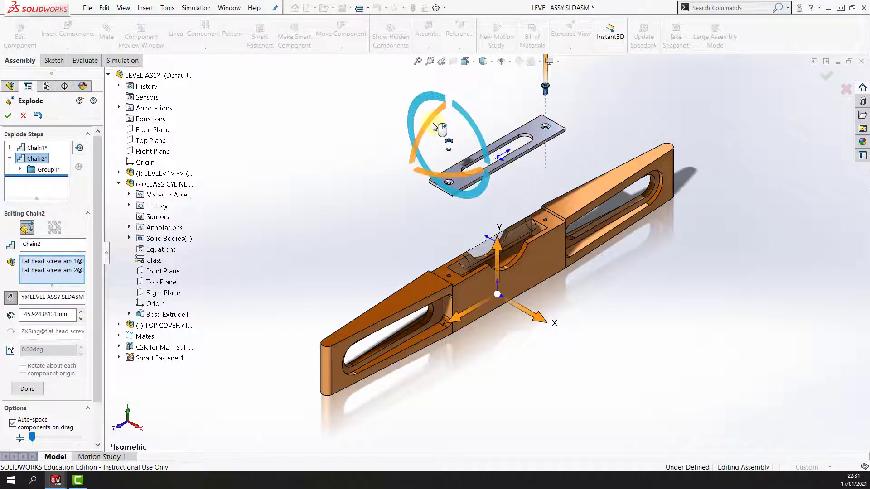
# - Raise the glass cylinder about 23.5 mm along Y in a third explode step and save the finished exploded assembly
pyautogui.click(376, 227)
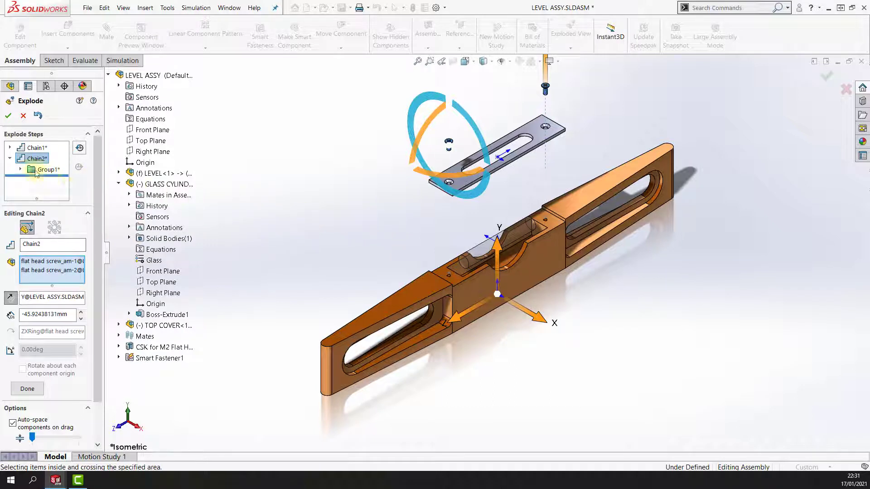
pyautogui.click(21, 169)
pyautogui.click(20, 169)
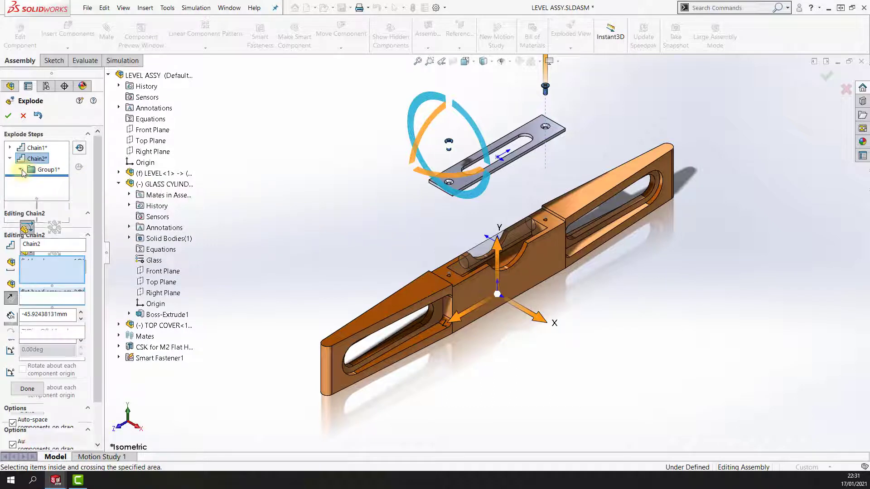
pyautogui.click(11, 148)
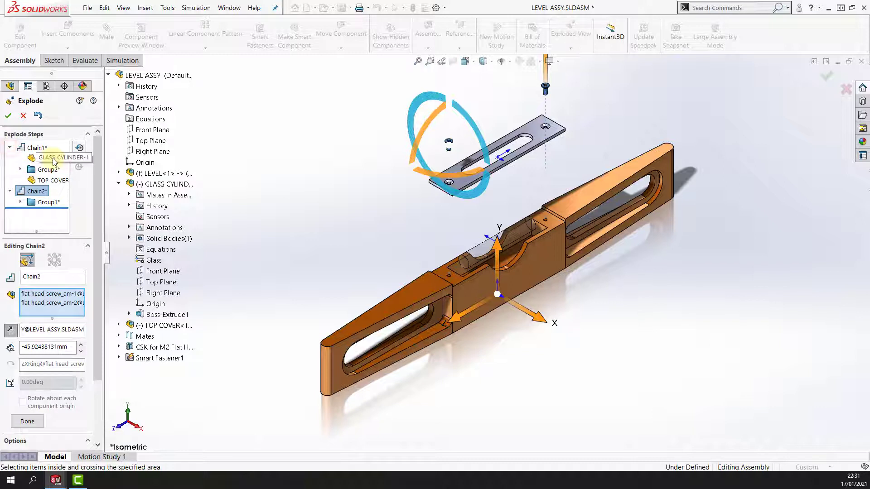
pyautogui.click(54, 159)
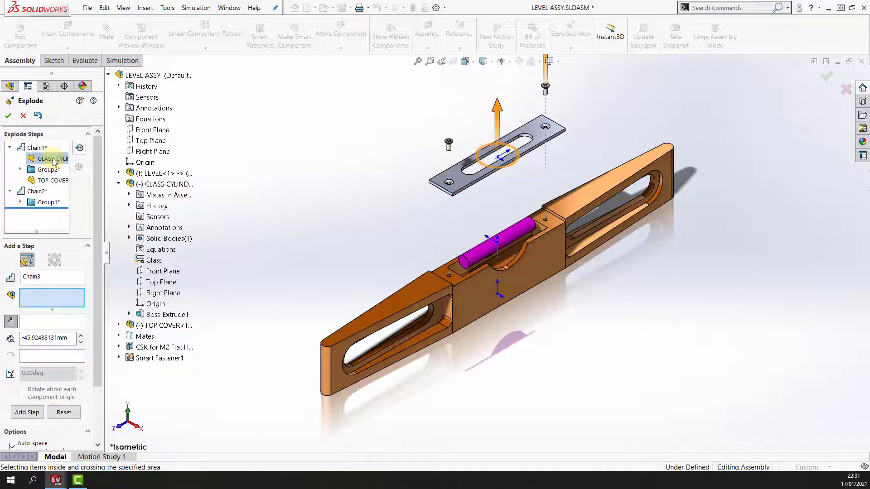
pyautogui.click(476, 257)
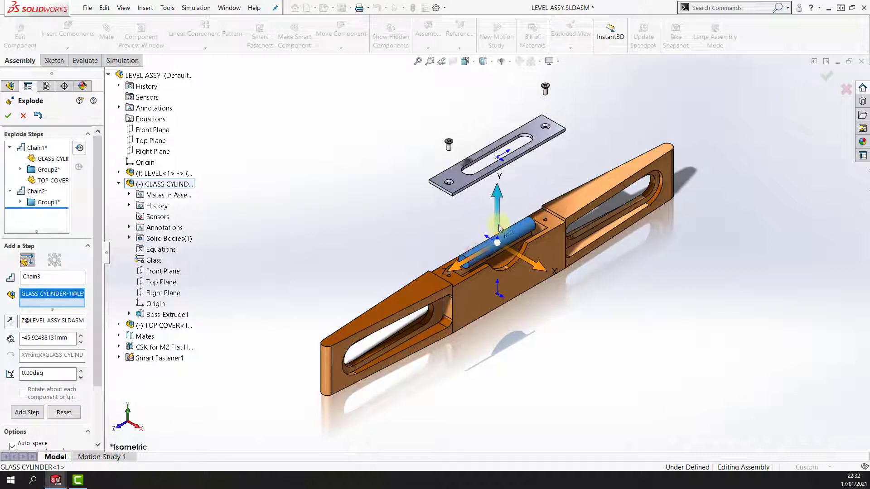
pyautogui.moveTo(498, 228); pyautogui.dragTo(502, 87)
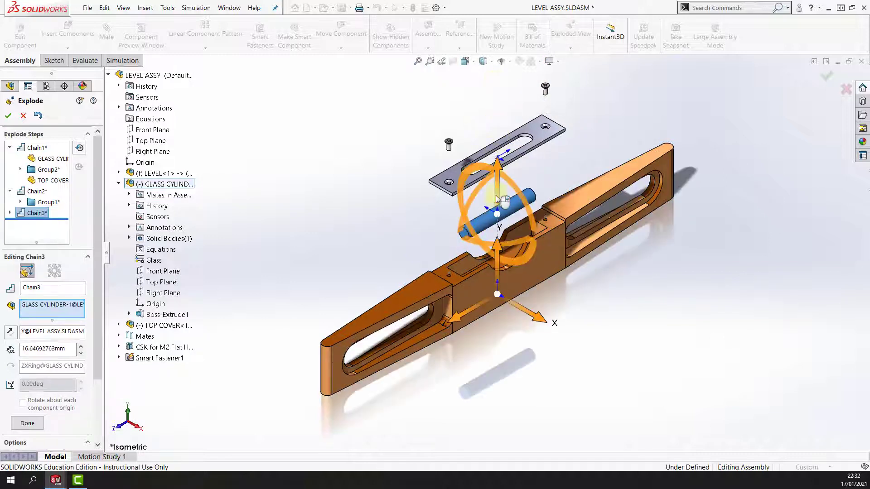
pyautogui.moveTo(497, 200); pyautogui.dragTo(496, 188)
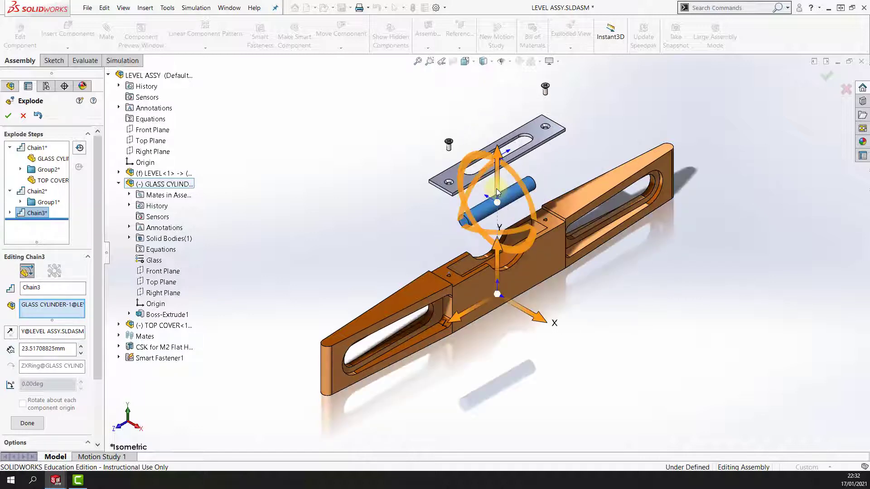
pyautogui.click(9, 116)
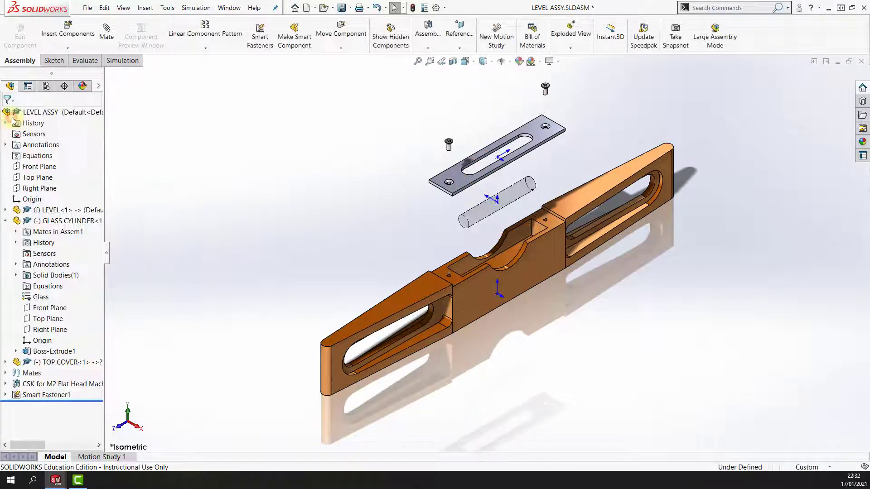
pyautogui.click(342, 8)
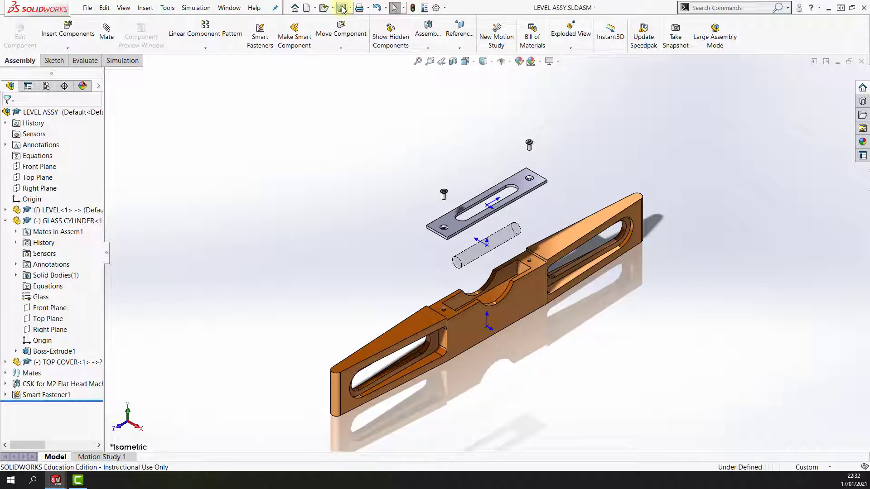
# - Create a new drawing from the LEVEL ASSY assembly using the B-size sheet template
pyautogui.click(315, 8)
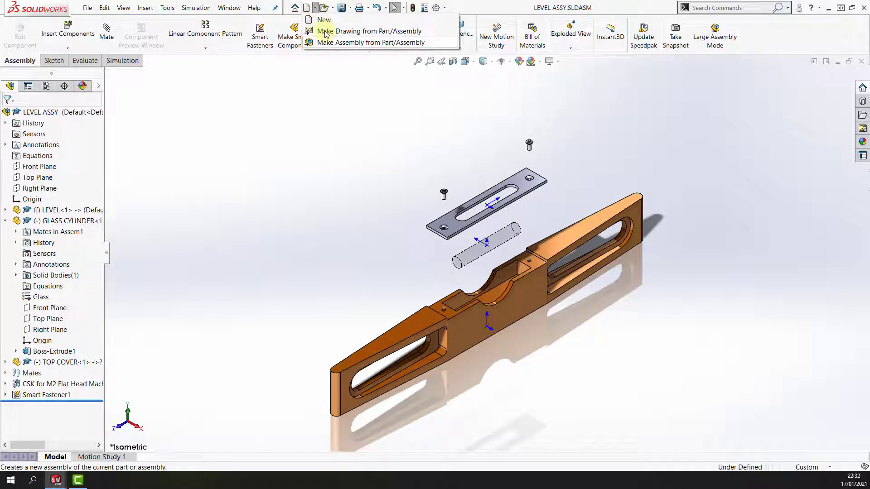
pyautogui.click(344, 31)
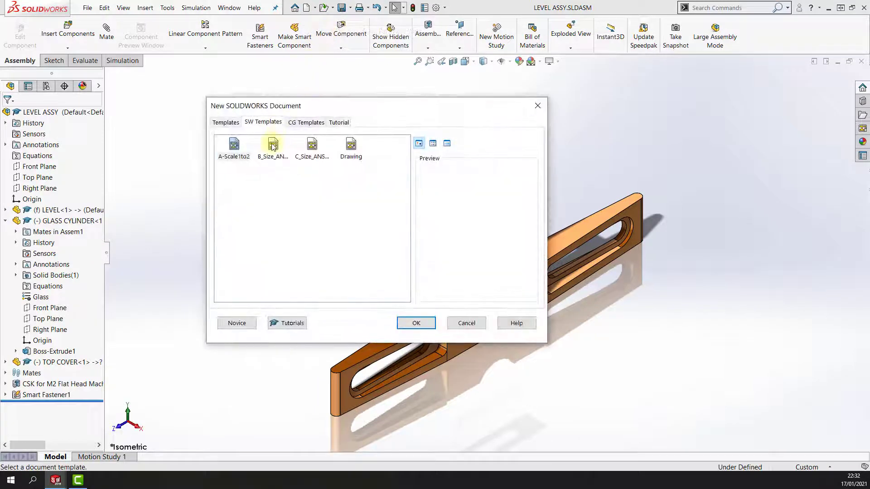
pyautogui.click(416, 323)
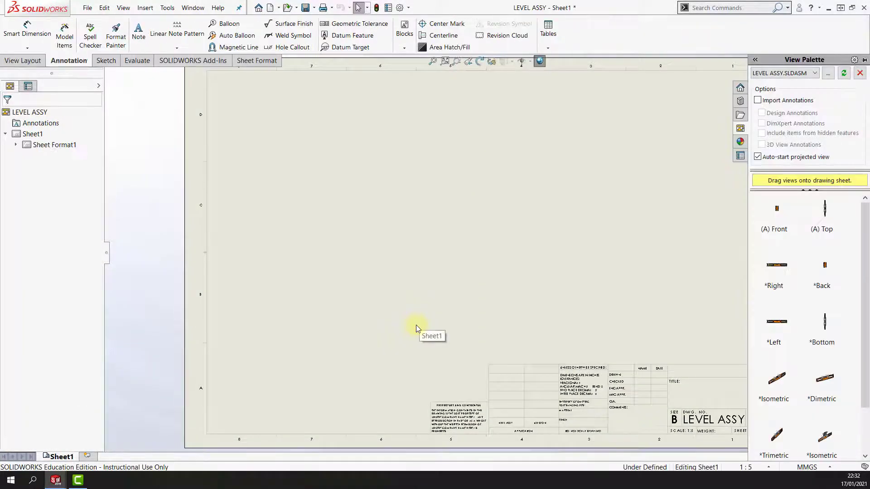
# - Set the scale of Sheet1 to 1:1 in the sheet properties and apply the change
pyautogui.rightClick(396, 217)
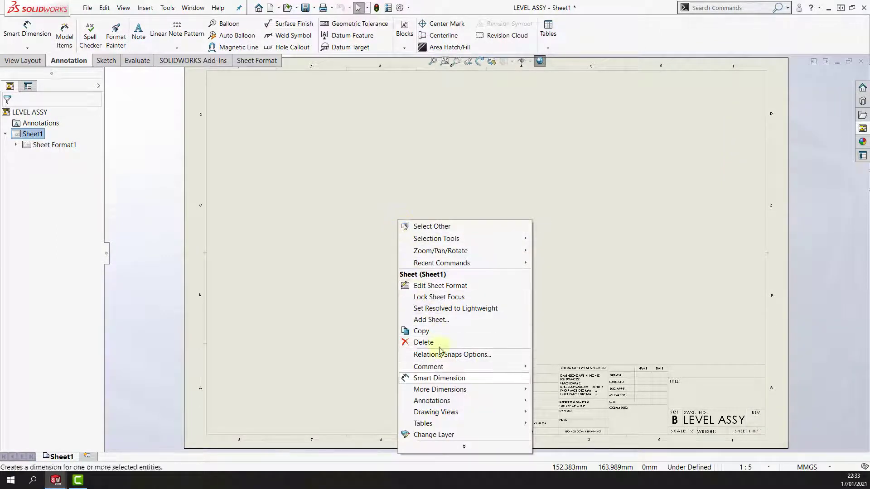
pyautogui.click(465, 446)
pyautogui.click(441, 359)
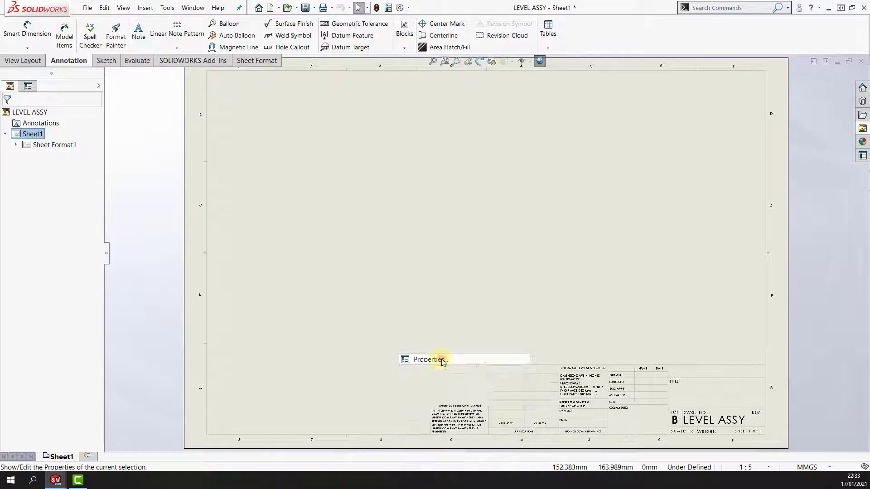
pyautogui.doubleClick(374, 159)
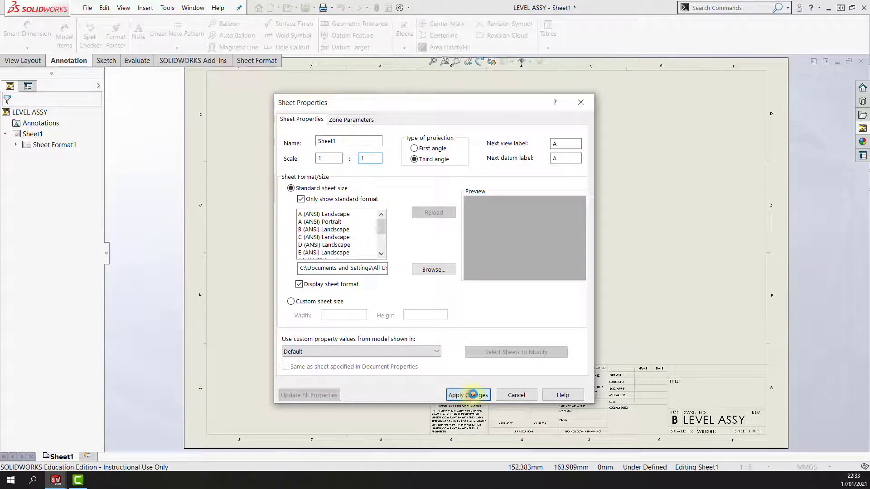
pyautogui.click(469, 395)
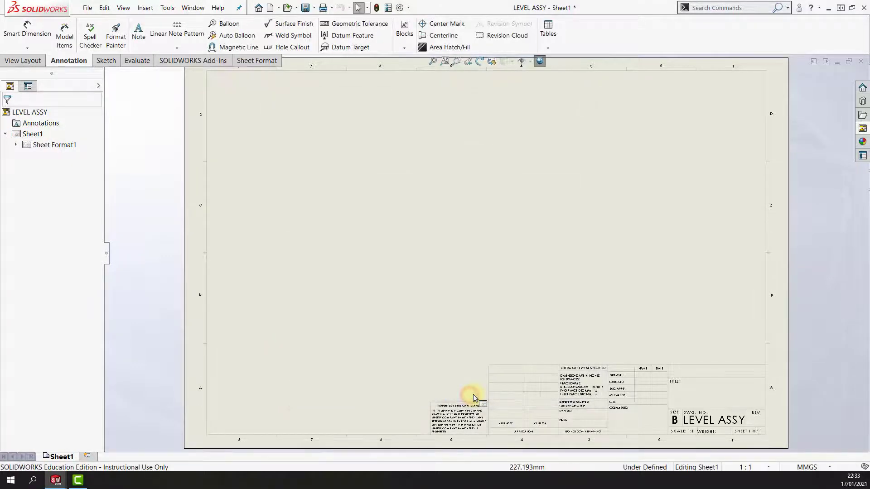
# - Place the Isometric Exploded view near the middle of the sheet and display it as Shaded With Edges
pyautogui.click(862, 130)
pyautogui.scroll(-2, 834, 343)
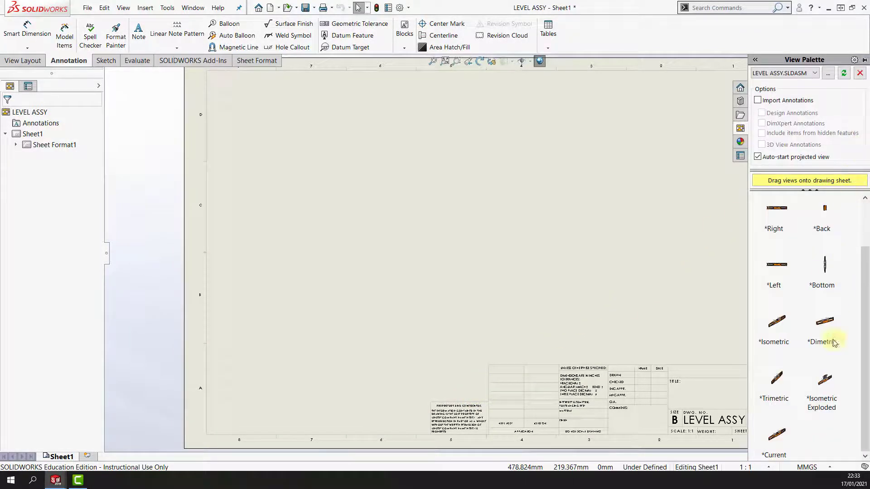
pyautogui.moveTo(828, 388)
pyautogui.mouseDown()
pyautogui.moveTo(440, 243)
pyautogui.moveTo(425, 259)
pyautogui.moveTo(428, 271)
pyautogui.mouseUp()
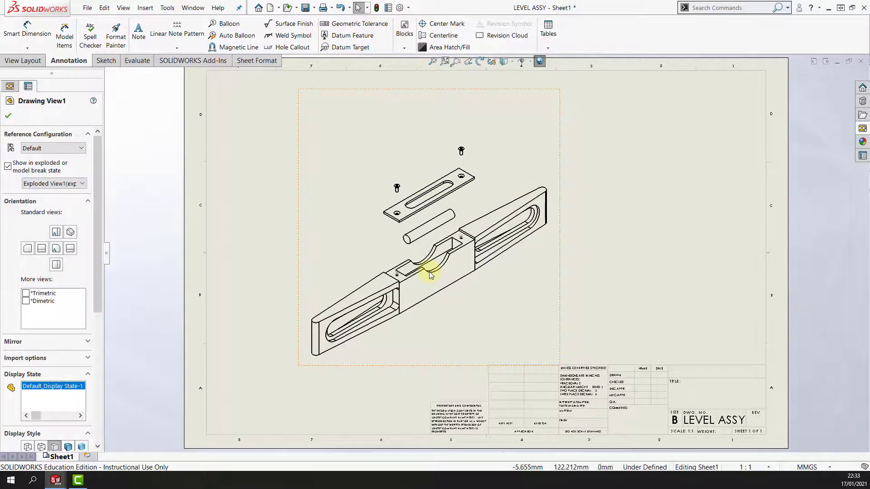
pyautogui.click(68, 446)
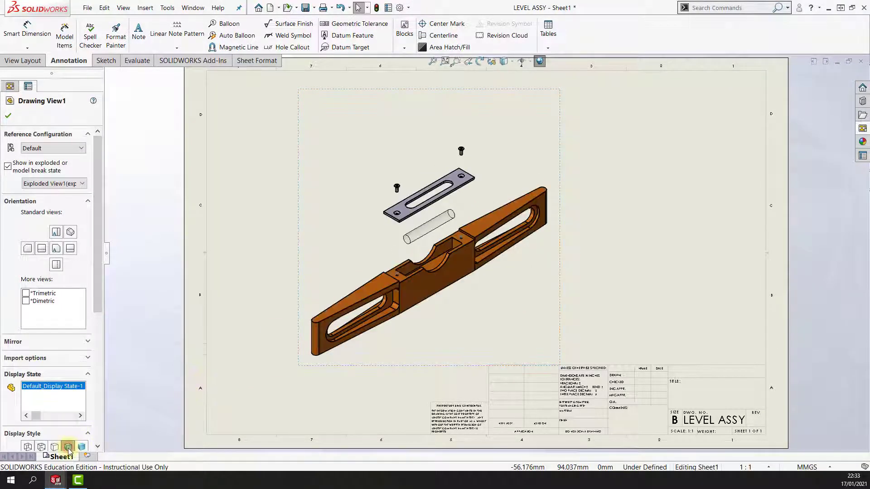
# - Add circular item-number balloons to the top cover, the front flat head screw, the glass cylinder and the level body
pyautogui.click(232, 28)
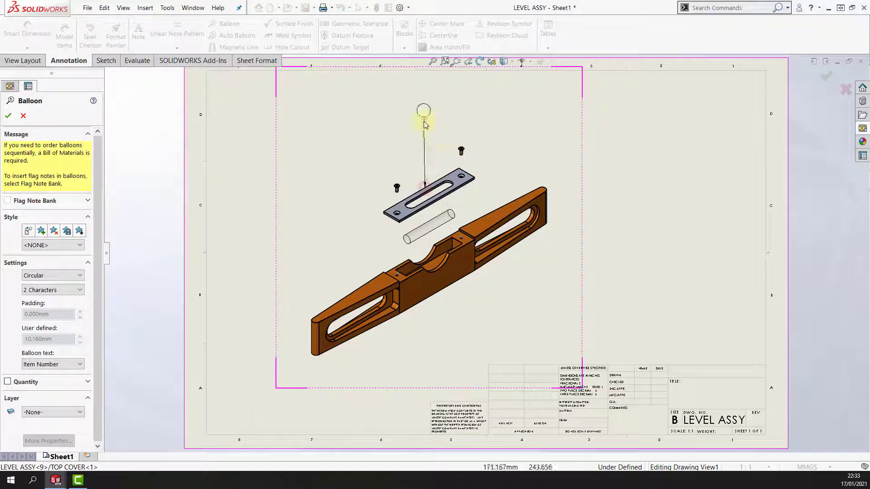
pyautogui.click(405, 113)
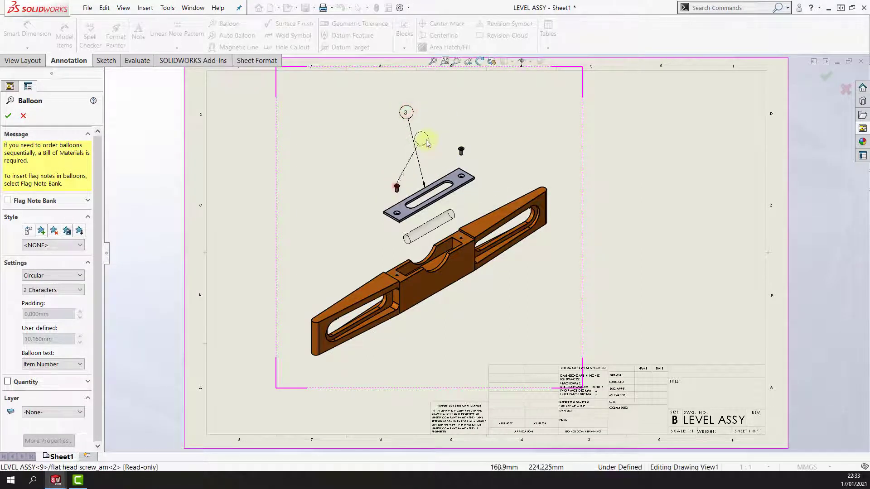
pyautogui.click(324, 143)
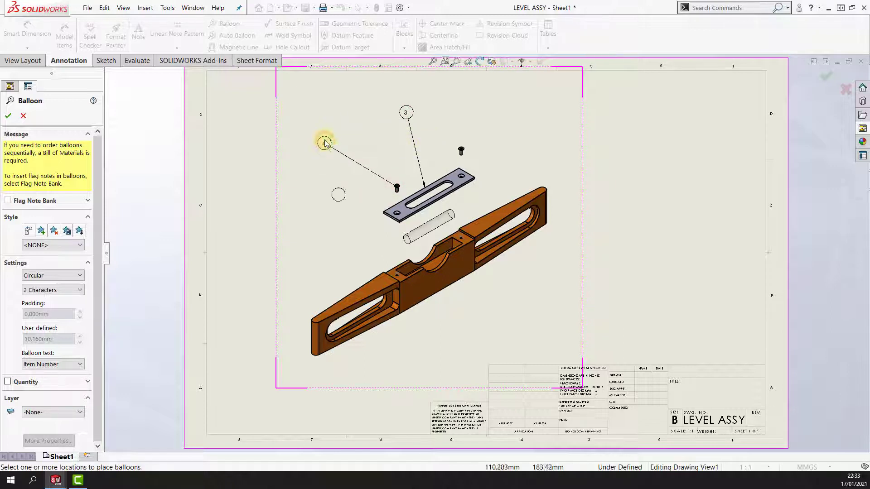
pyautogui.click(404, 238)
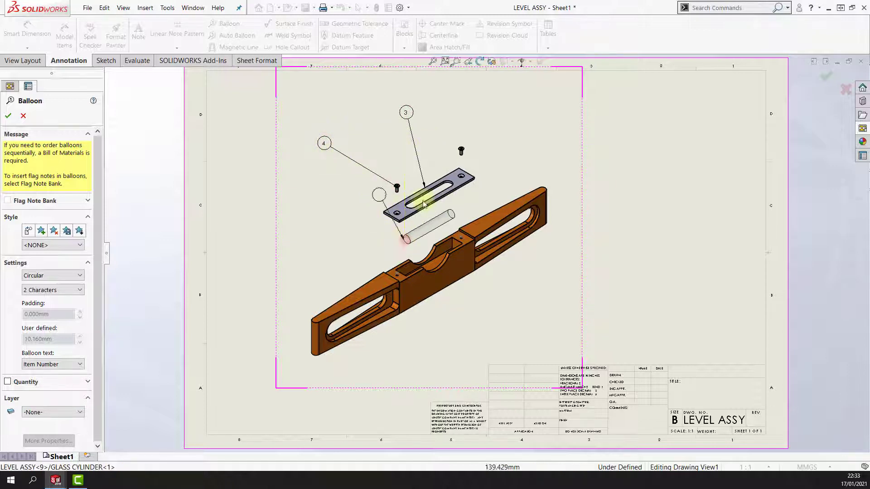
pyautogui.click(299, 232)
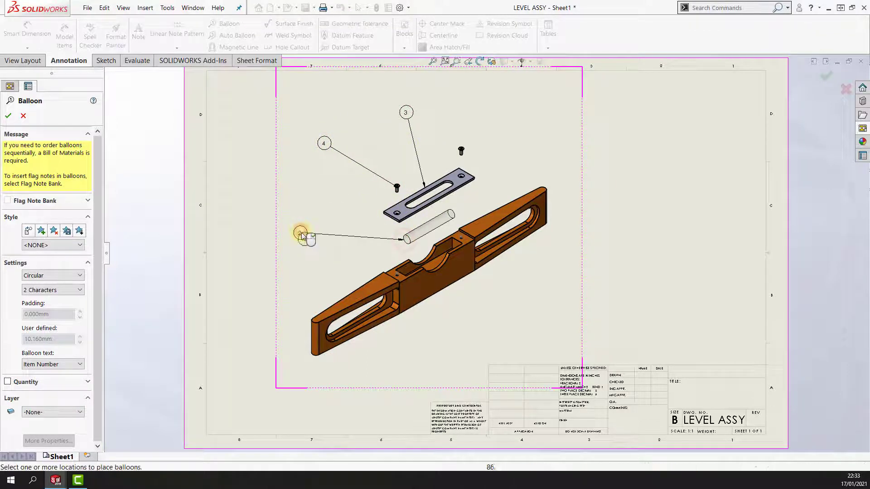
pyautogui.click(311, 339)
pyautogui.click(266, 291)
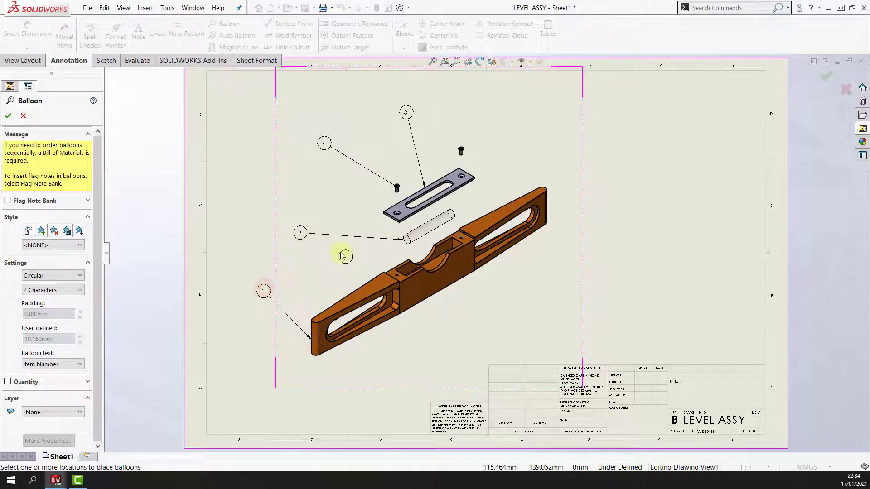
pyautogui.press('Escape')
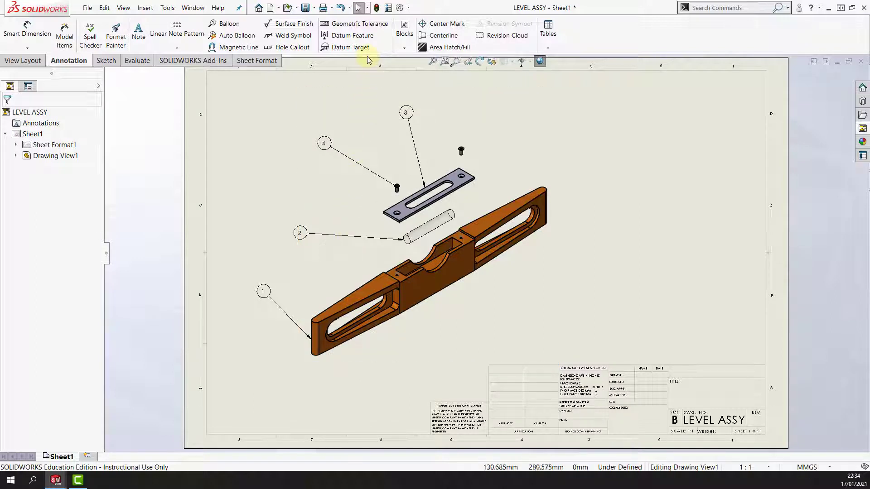
# - Insert a top-level-only bill of materials for the exploded view with the bom-standard template, placed above the title block
pyautogui.click(547, 47)
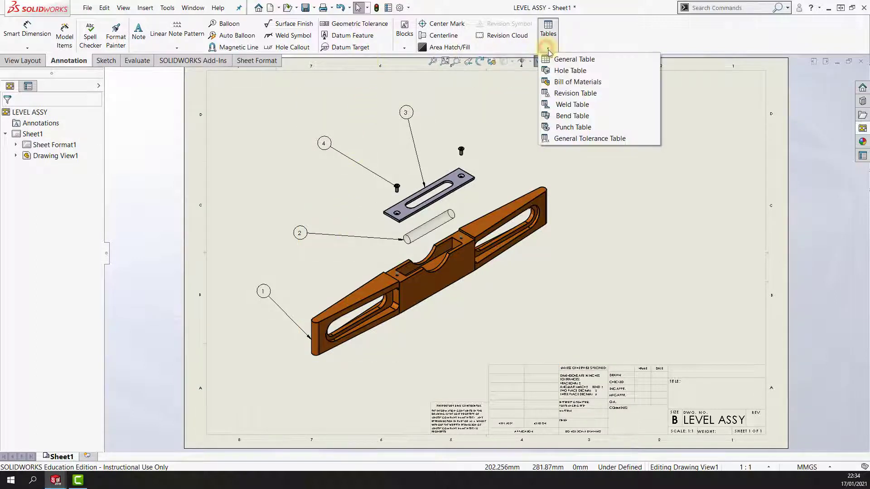
pyautogui.click(577, 82)
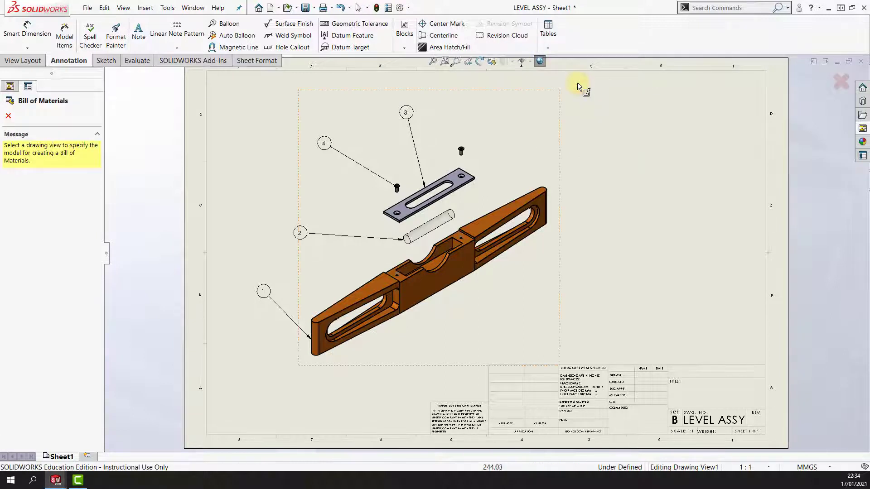
pyautogui.click(557, 224)
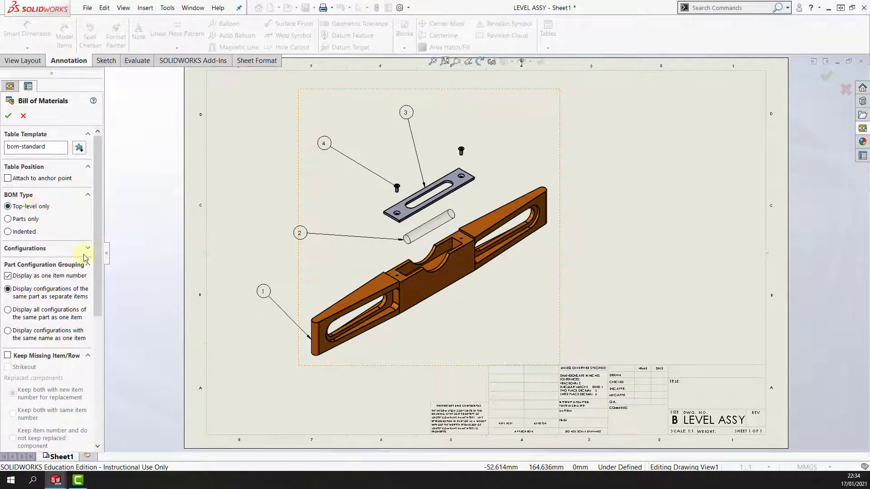
pyautogui.click(10, 117)
pyautogui.click(518, 277)
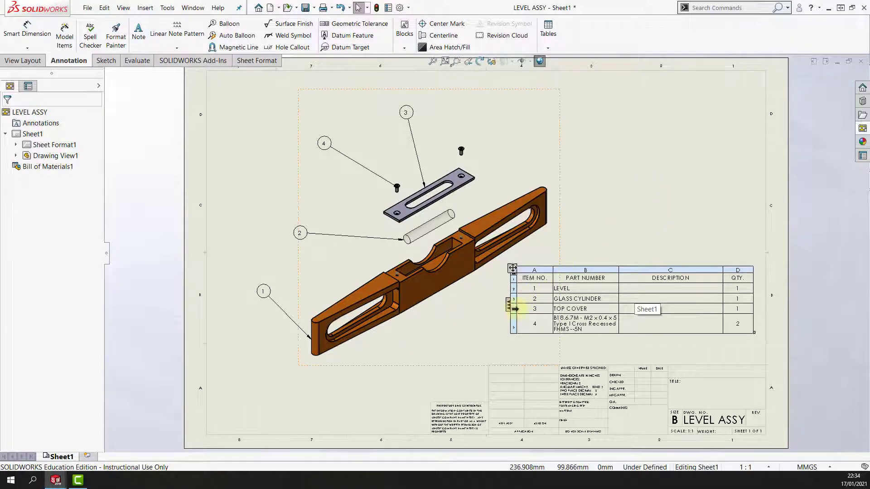
# - Reorder the bill of materials so that the TOP COVER row comes directly above the GLASS CYLINDER row
pyautogui.moveTo(515, 308); pyautogui.dragTo(515, 297)
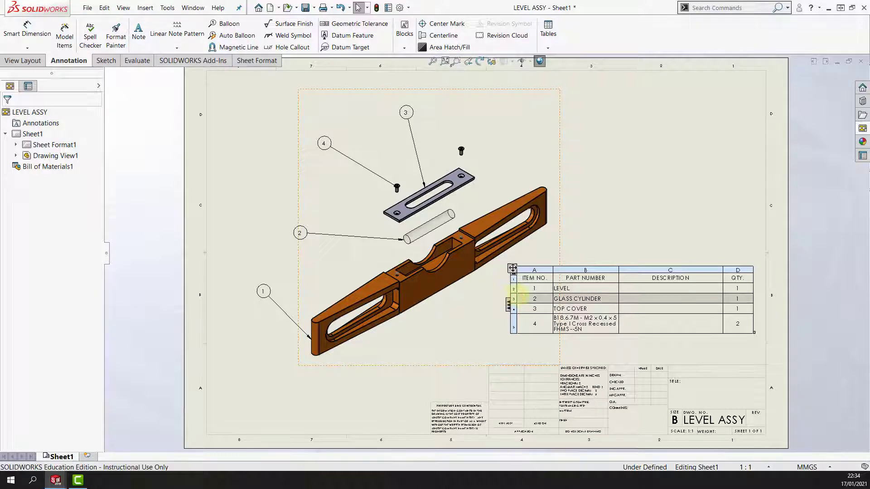
pyautogui.scroll(-4, 518, 297)
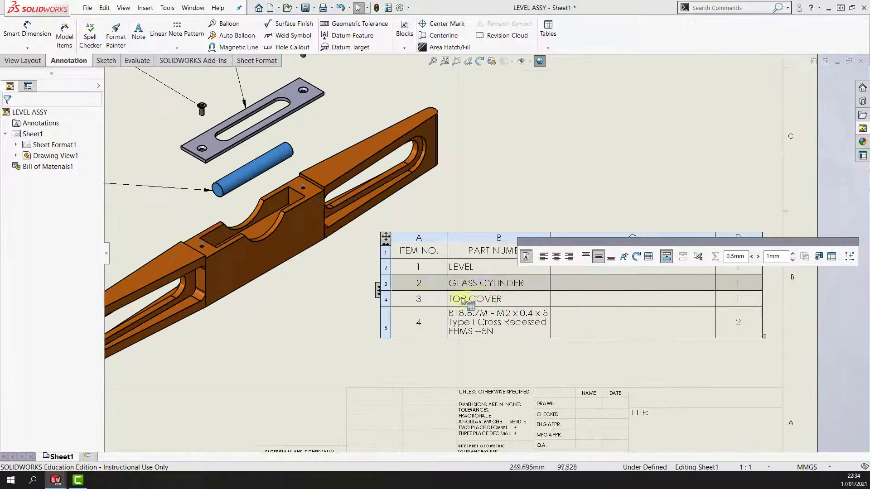
pyautogui.moveTo(388, 300); pyautogui.dragTo(392, 275)
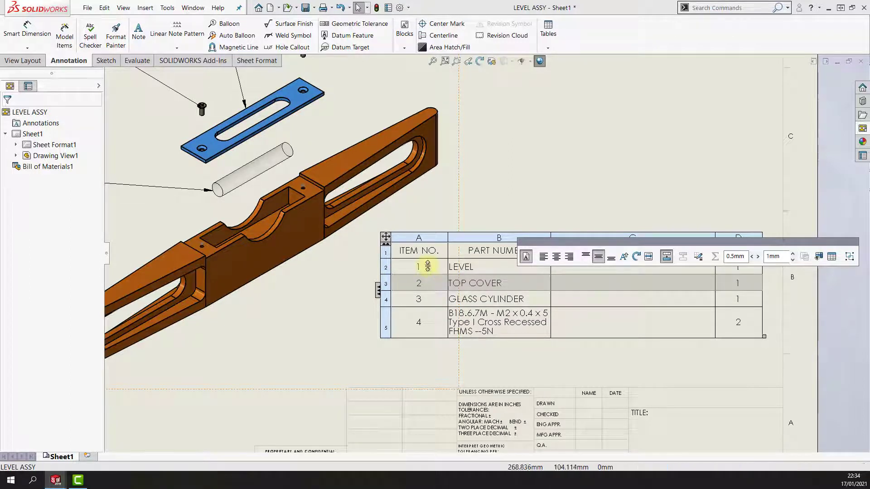
pyautogui.click(577, 197)
pyautogui.press('f')
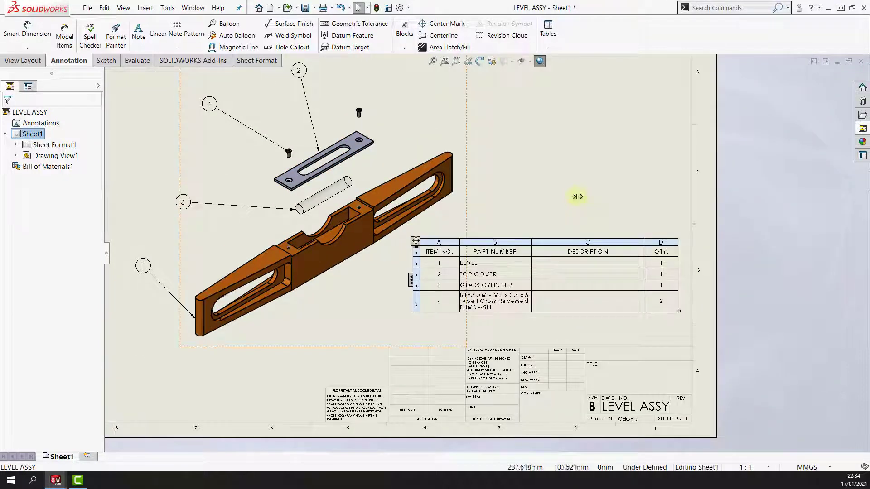
# - Move the glass cylinder's balloon slightly up and outward from the exploded view
pyautogui.scroll(1, 577, 197)
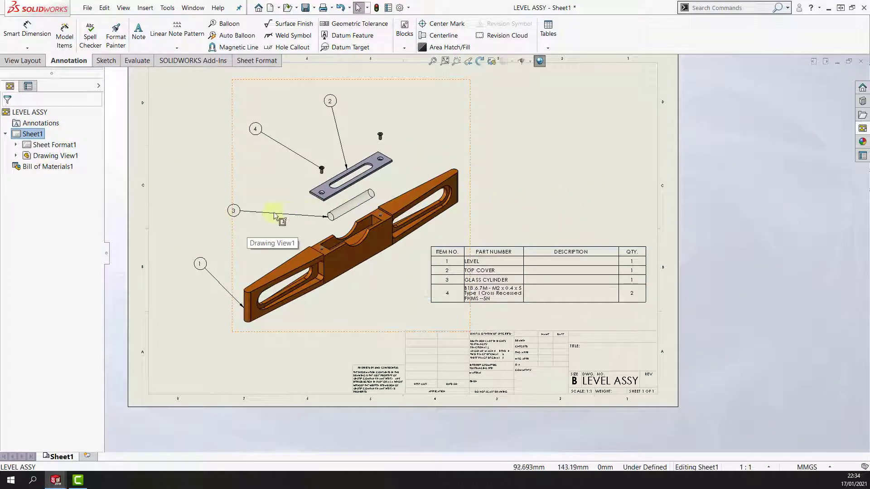
pyautogui.moveTo(236, 218); pyautogui.dragTo(226, 204)
pyautogui.click(509, 141)
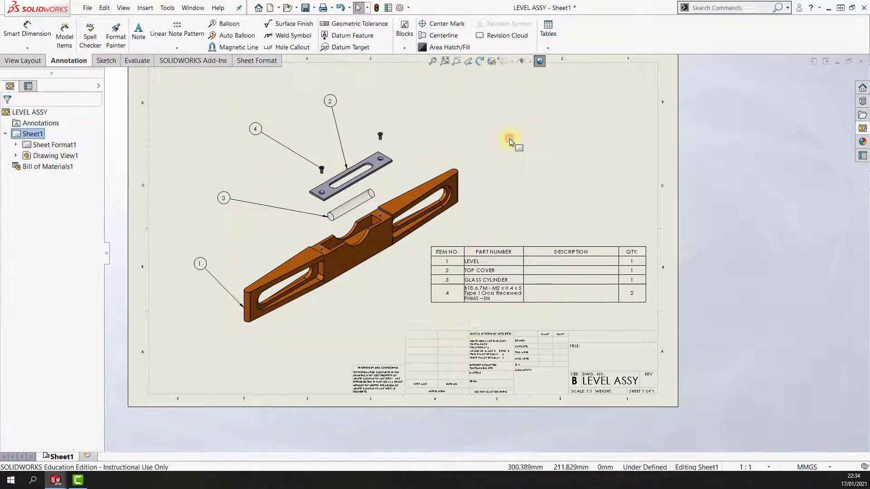
# - Fit the whole sheet in view and save the drawing as LEVEL ASSY.SLDDRW in the Level Assy folder
pyautogui.press('f')
pyautogui.scroll(-3, 509, 137)
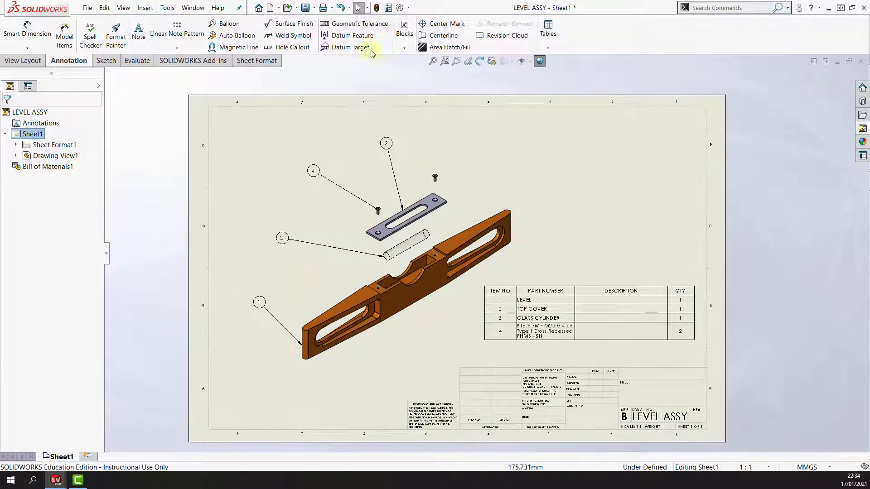
pyautogui.click(306, 8)
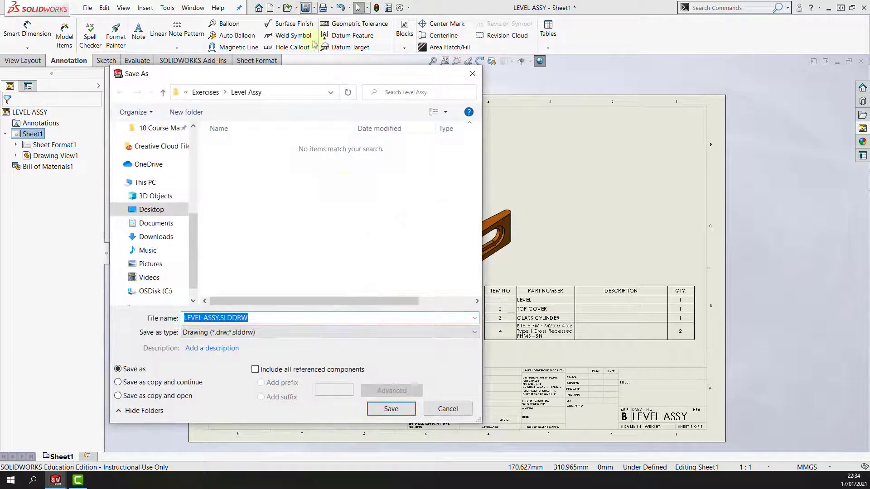
pyautogui.click(391, 409)
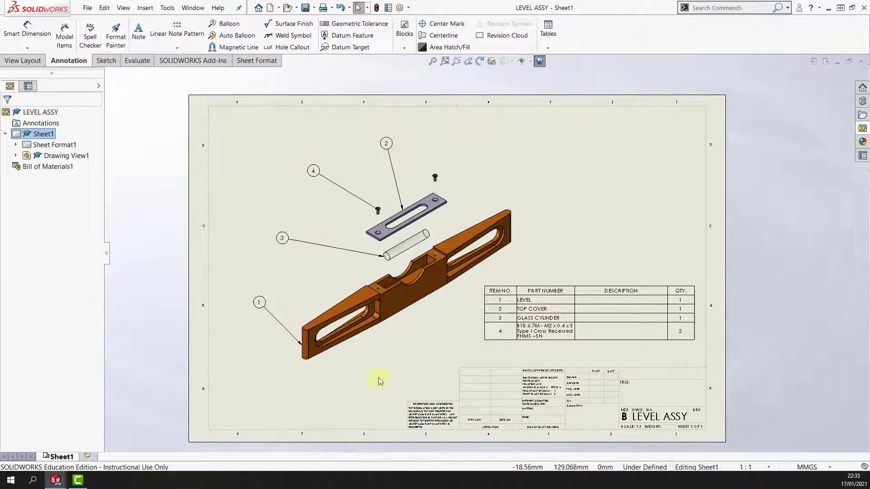
# - Bring up the open GLASS CYLINDER part, and return to the LEVEL ASSY.SLDASM assembly
pyautogui.click(192, 8)
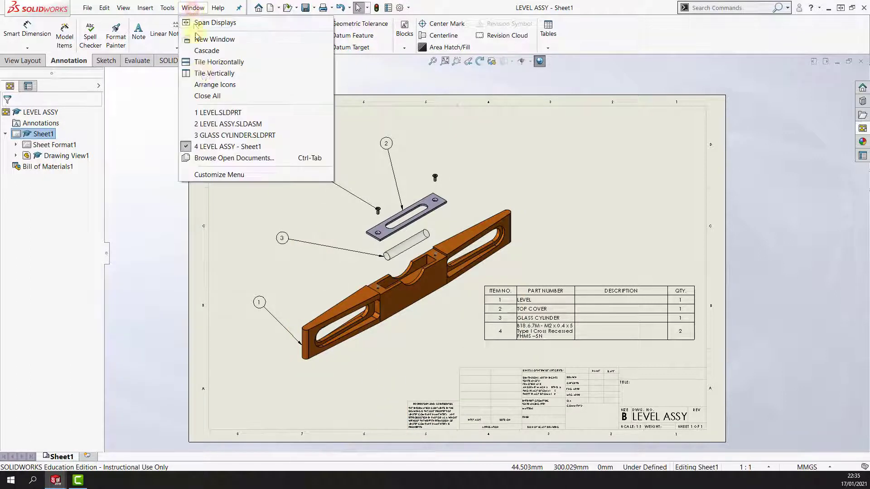
pyautogui.click(213, 135)
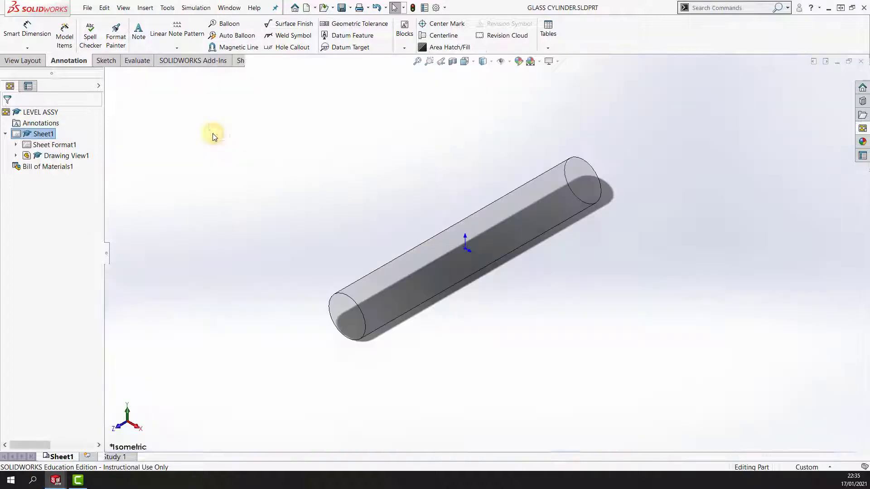
pyautogui.click(228, 8)
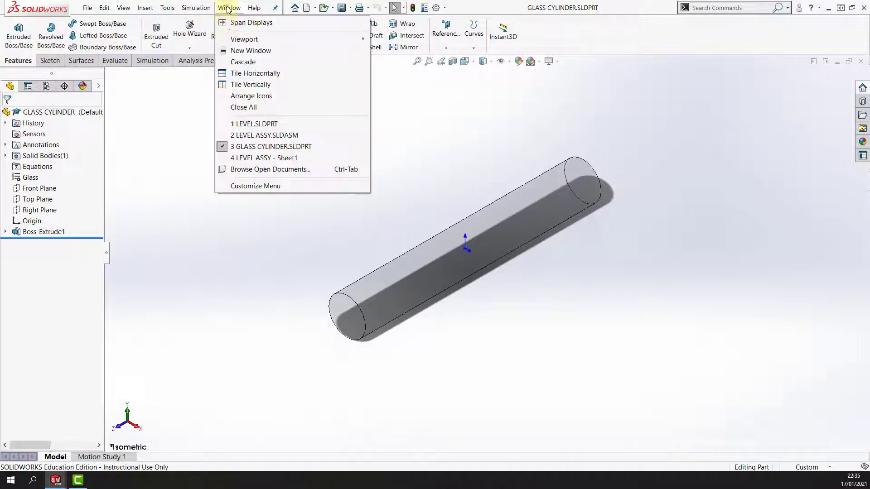
pyautogui.click(241, 134)
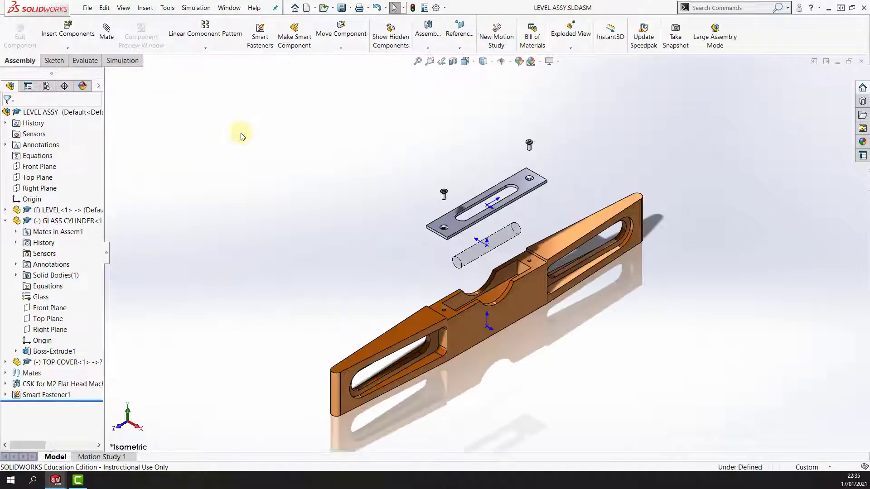
pyautogui.click(231, 8)
pyautogui.click(298, 273)
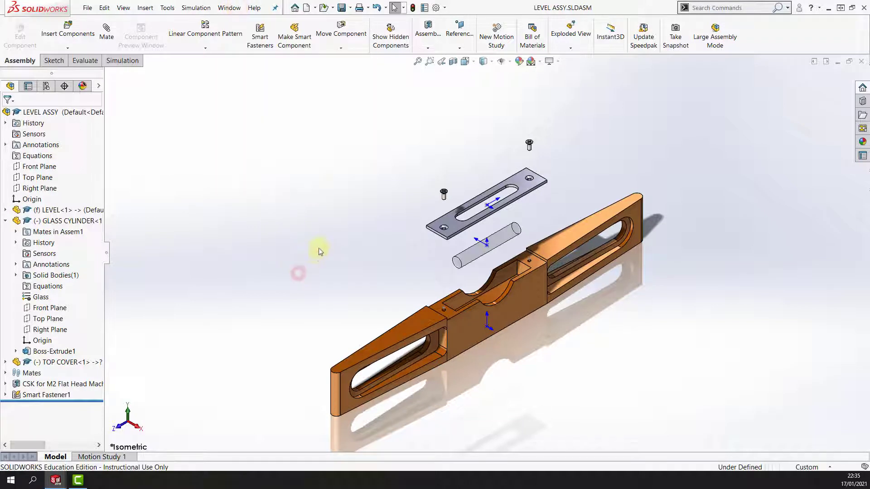